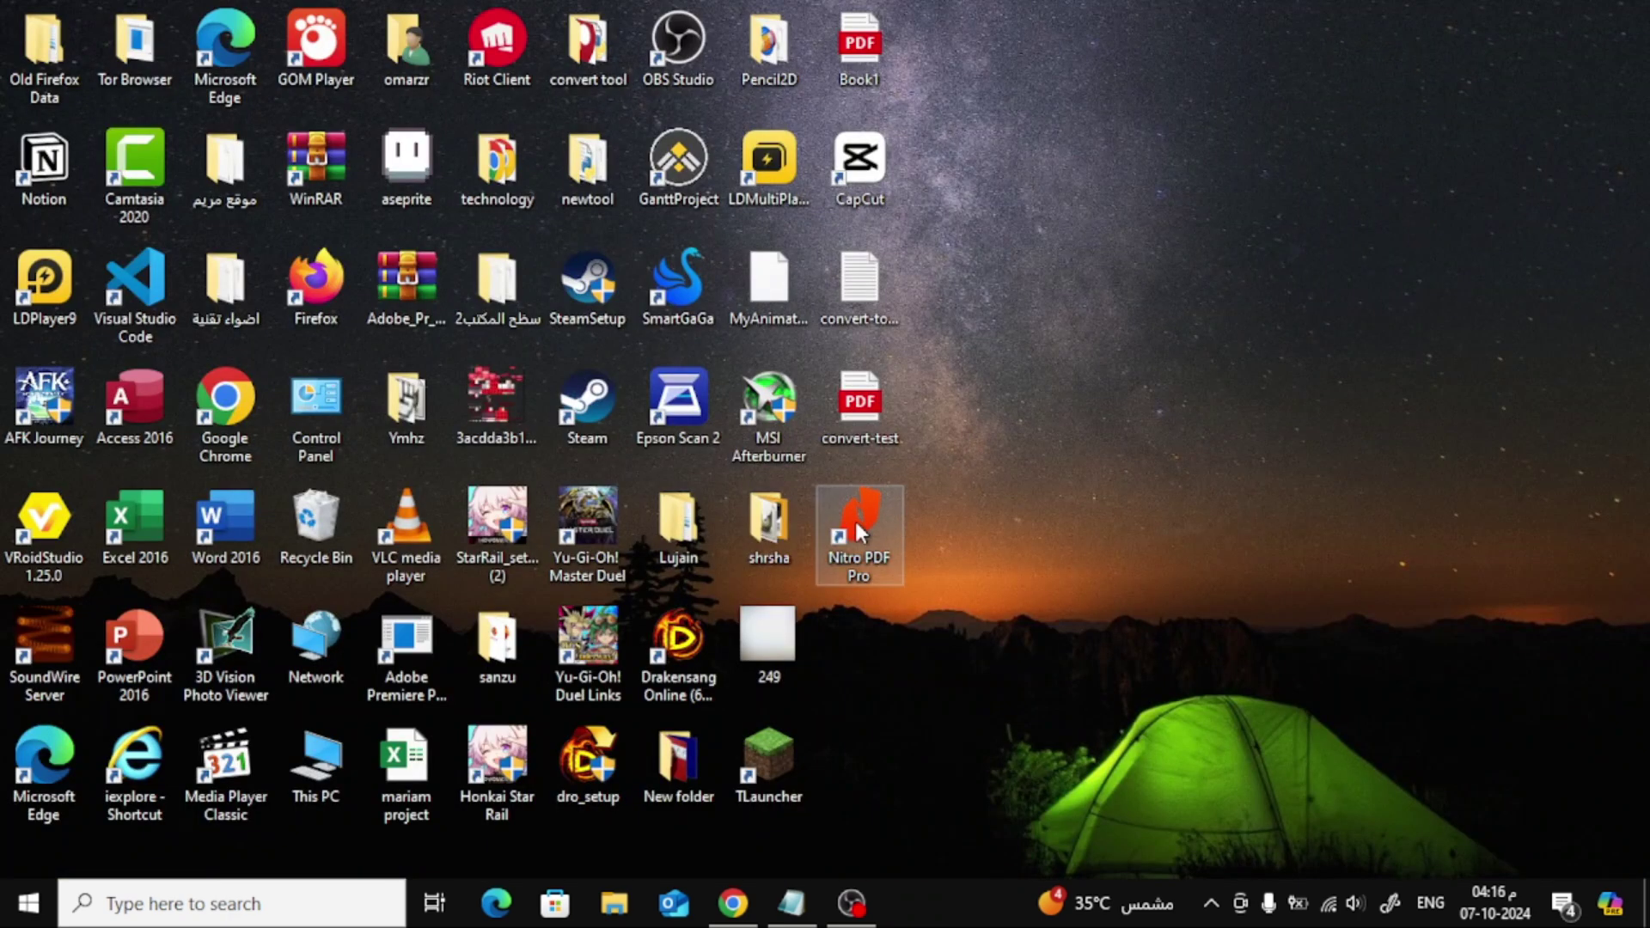
Open file-example_PDF_500_kB.pdf from the Recent Documents list.
{"action": "double_click", "coordinate": [859, 530]}
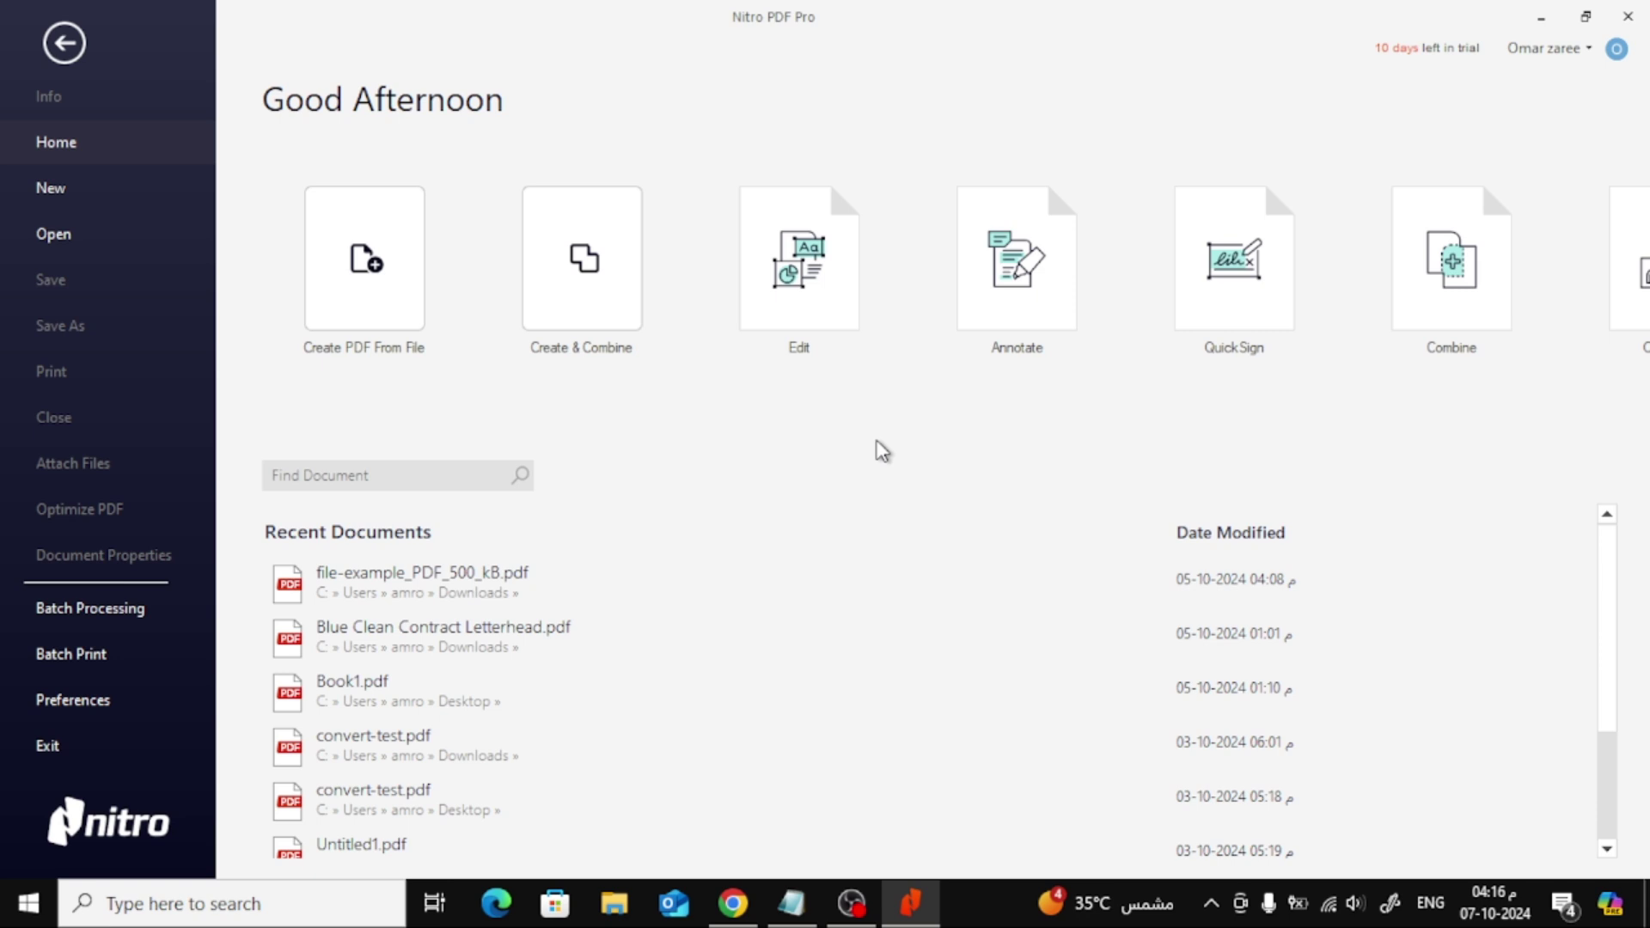
{"action": "left_click", "coordinate": [703, 580]}
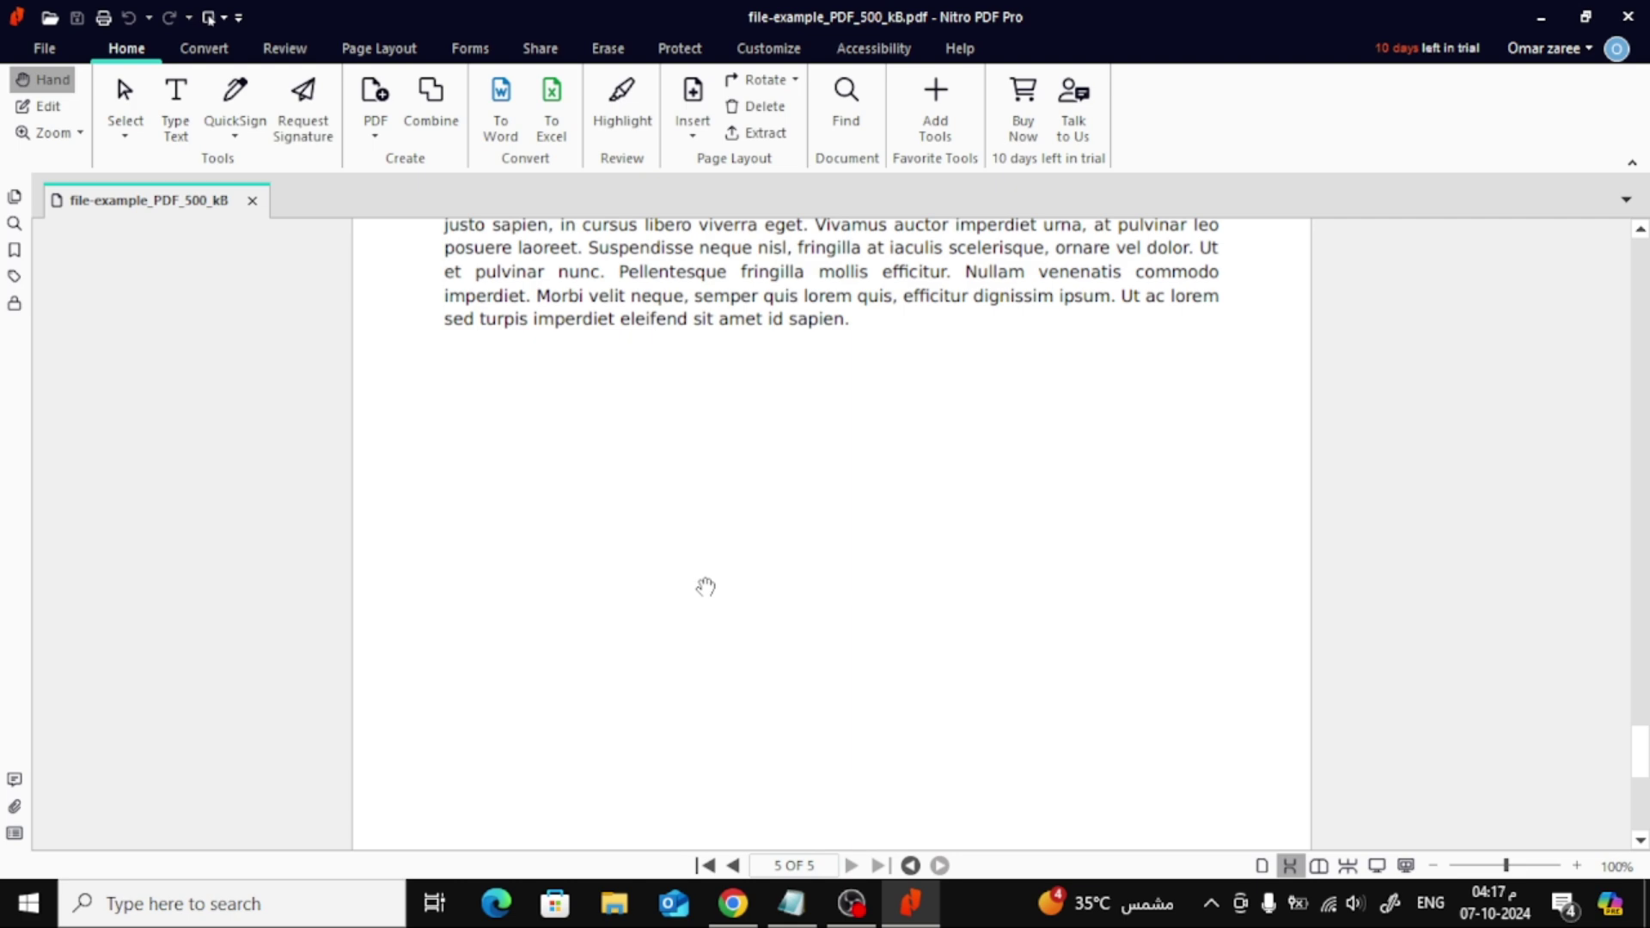
{"action": "scroll", "coordinate": [755, 535], "scroll_direction": "up", "scroll_amount": 3}
{"action": "scroll", "coordinate": [755, 535], "scroll_direction": "up", "scroll_amount": 3}
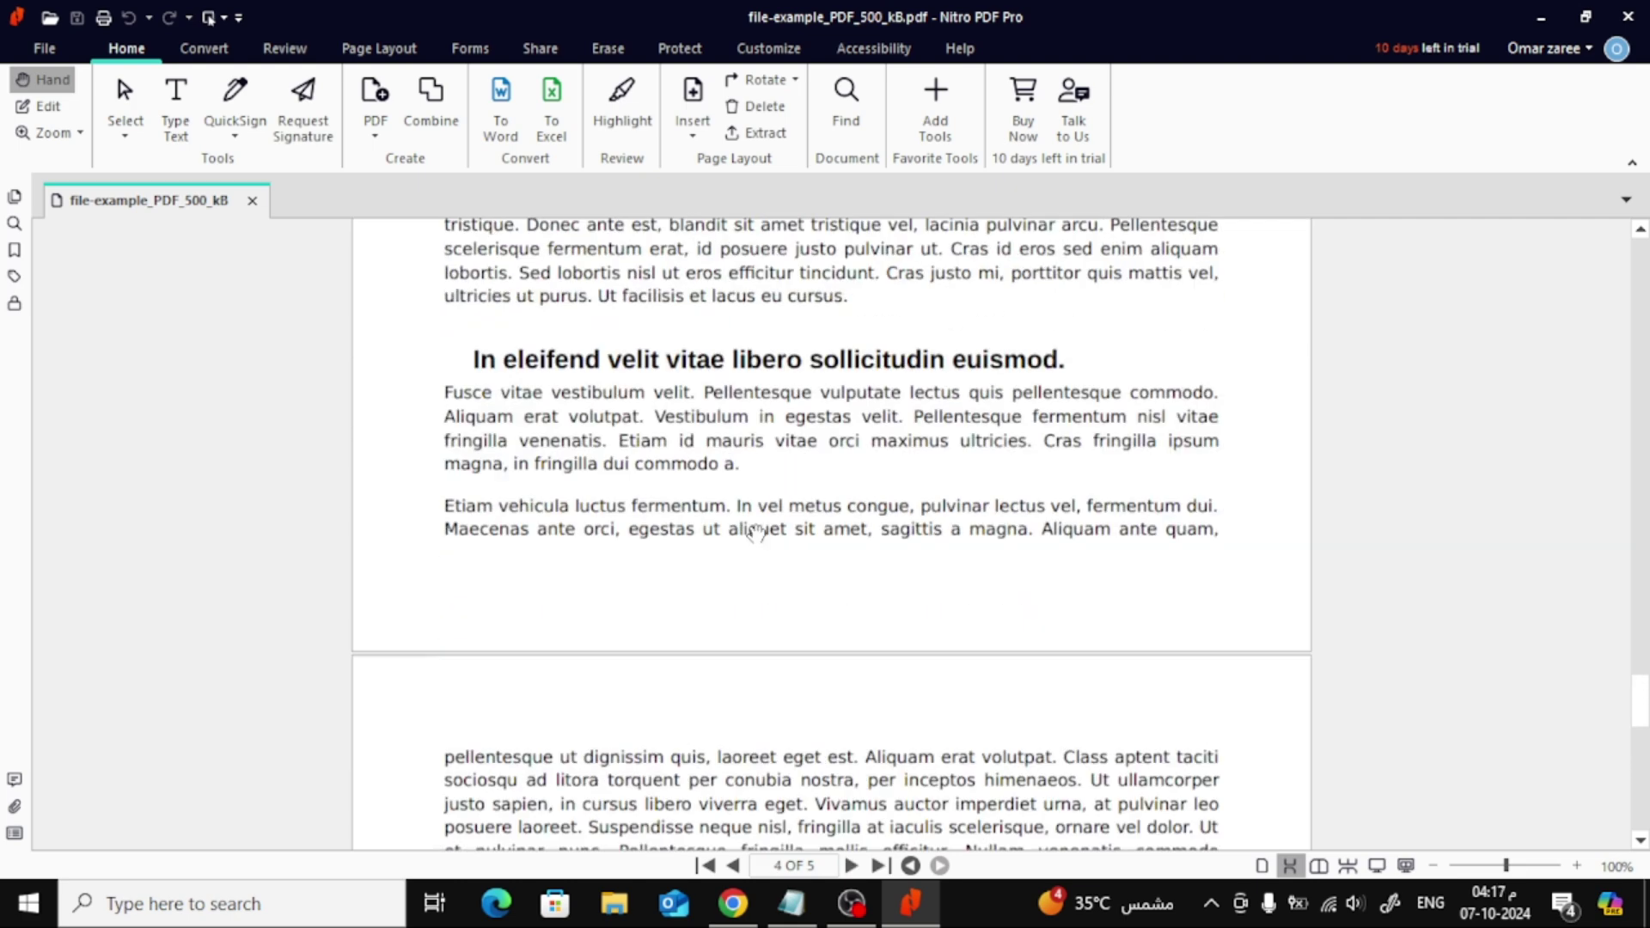
{"action": "scroll", "coordinate": [759, 536], "scroll_direction": "up", "scroll_amount": 3}
{"action": "scroll", "coordinate": [759, 534], "scroll_direction": "up", "scroll_amount": 2}
{"action": "scroll", "coordinate": [759, 531], "scroll_direction": "up", "scroll_amount": 2}
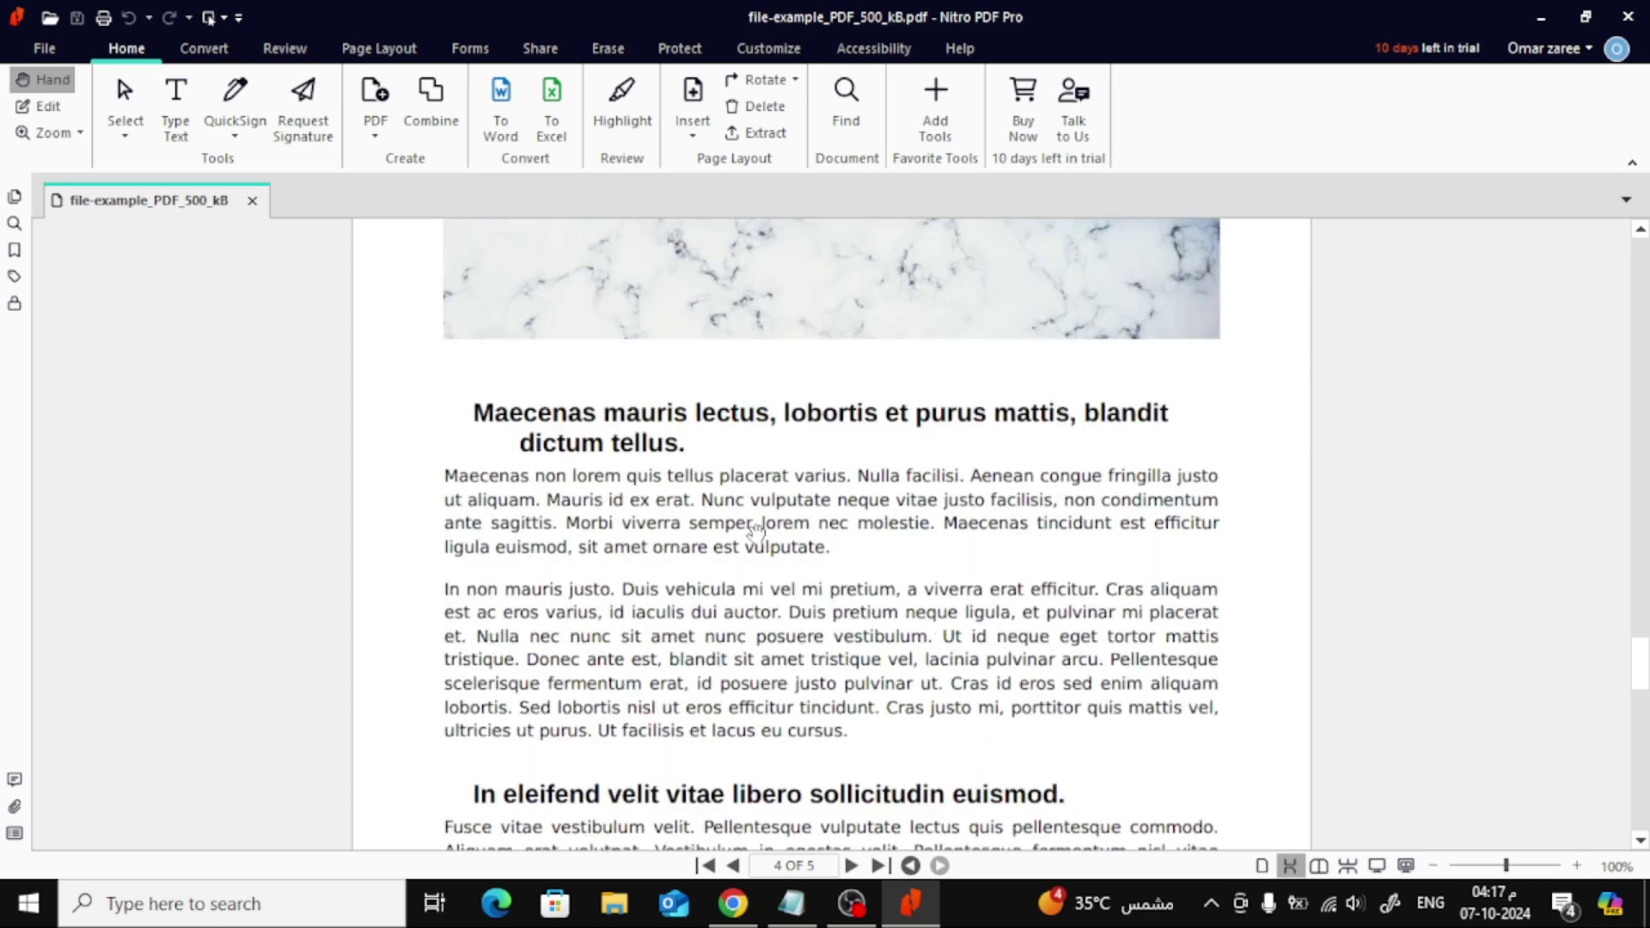
{"action": "scroll", "coordinate": [757, 532], "scroll_direction": "up", "scroll_amount": 1}
{"action": "scroll", "coordinate": [756, 531], "scroll_direction": "up", "scroll_amount": 1}
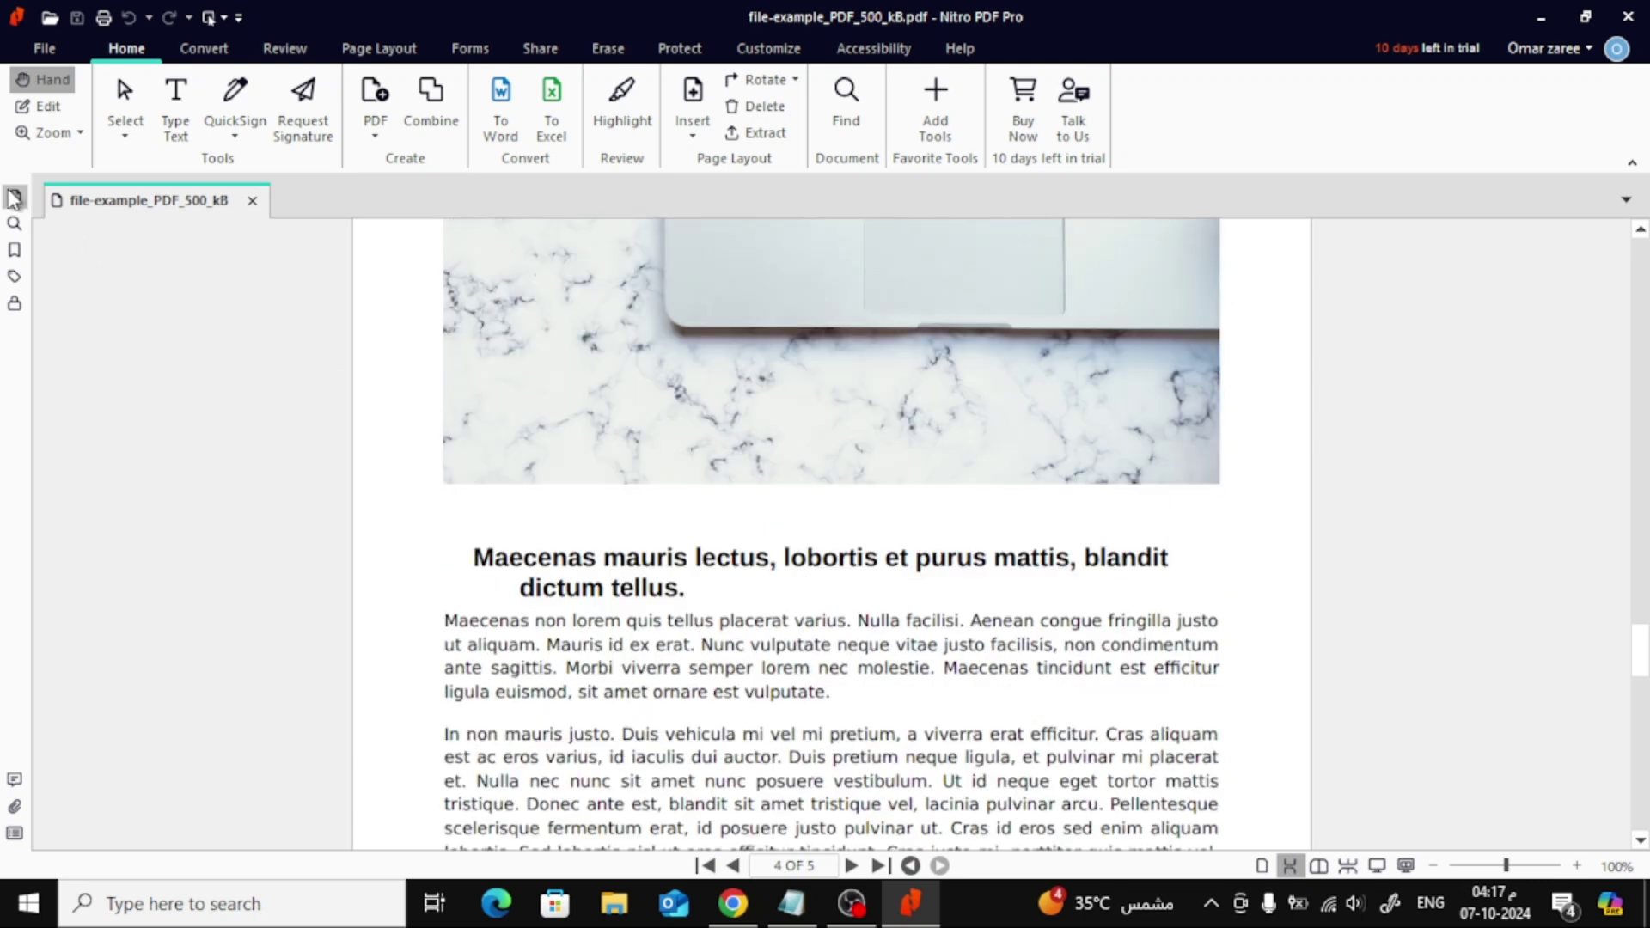
Show the Pages thumbnails and shrink them twice to fit all five pages.
{"action": "left_click", "coordinate": [13, 198]}
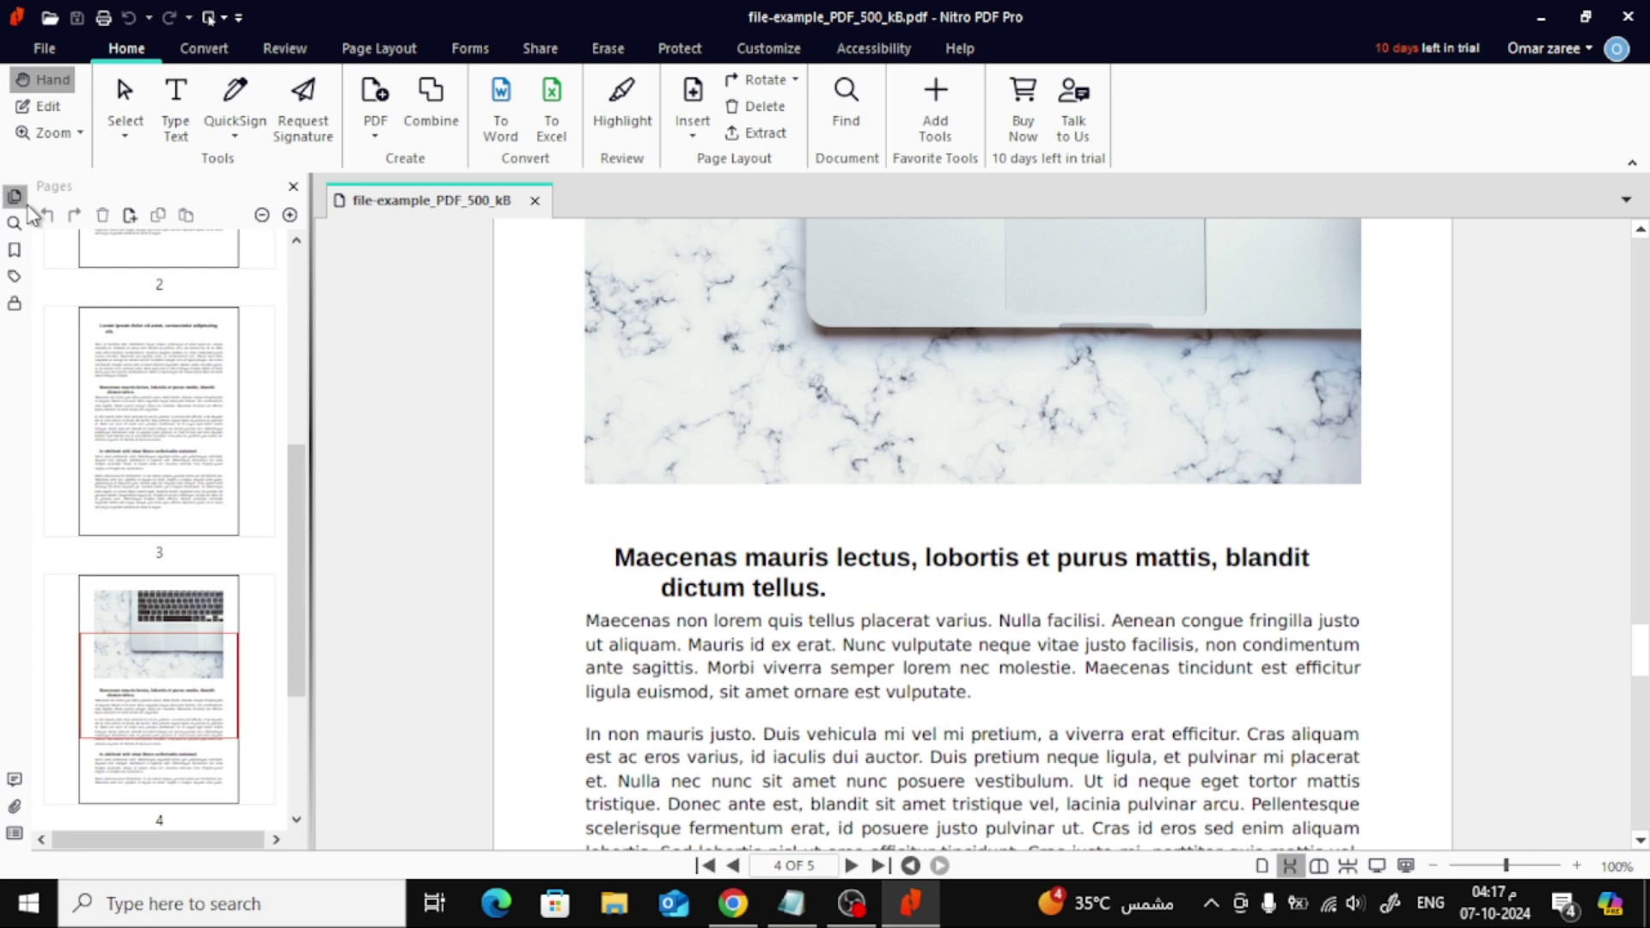
{"action": "scroll", "coordinate": [176, 439], "scroll_direction": "up", "scroll_amount": 3}
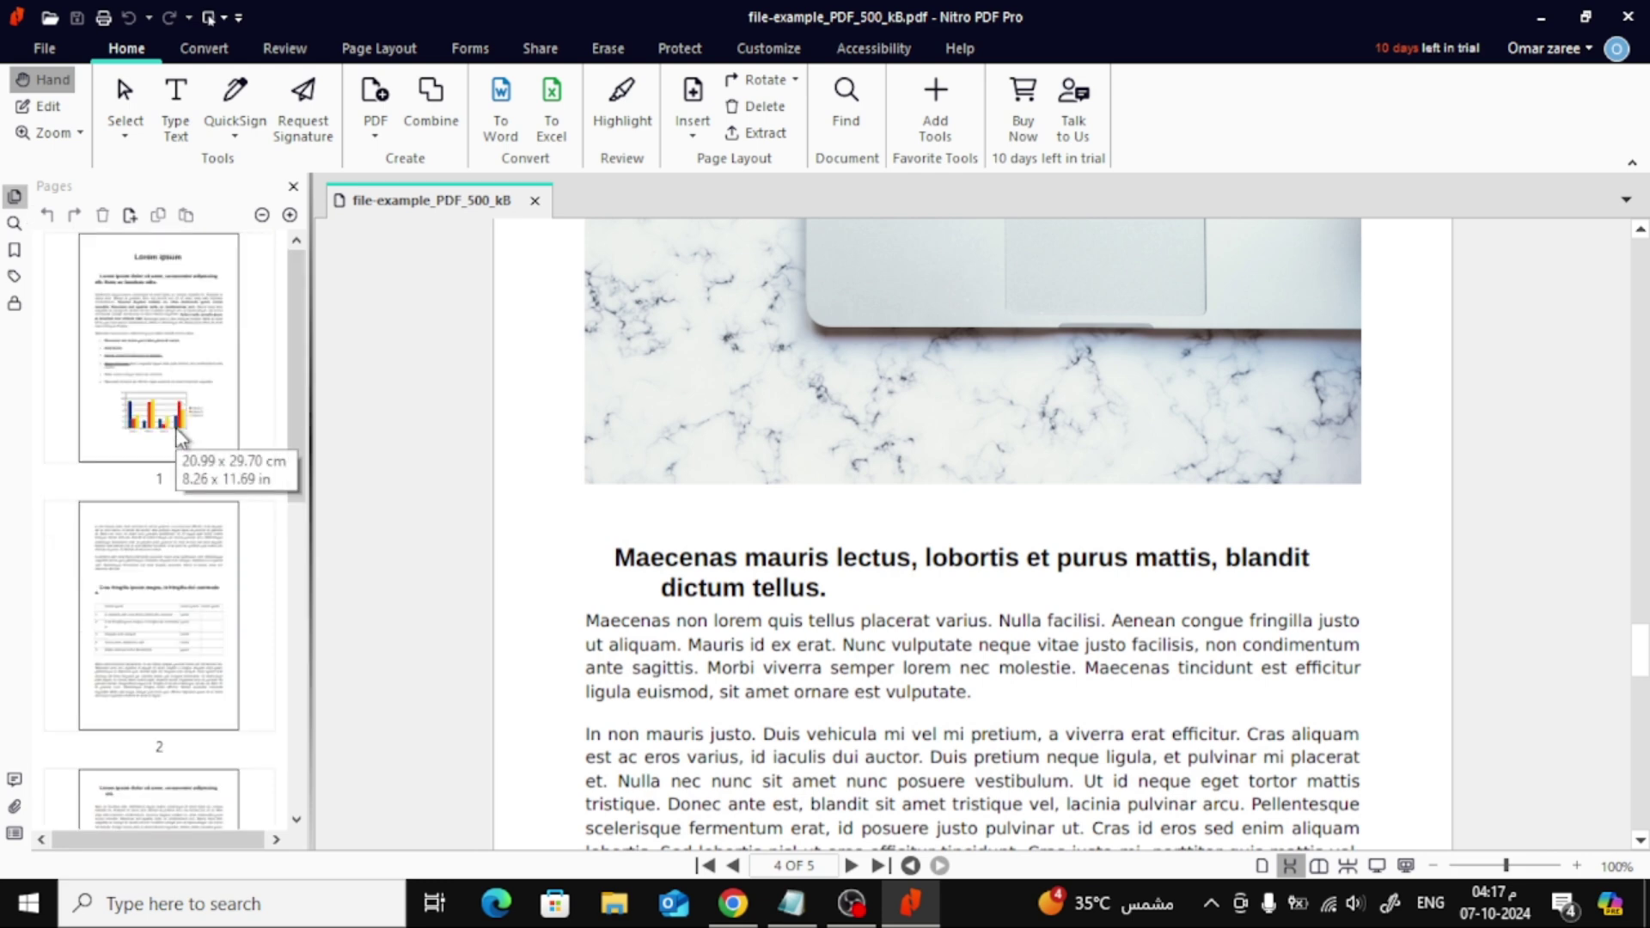
{"action": "left_click", "coordinate": [260, 216]}
{"action": "left_click", "coordinate": [260, 216]}
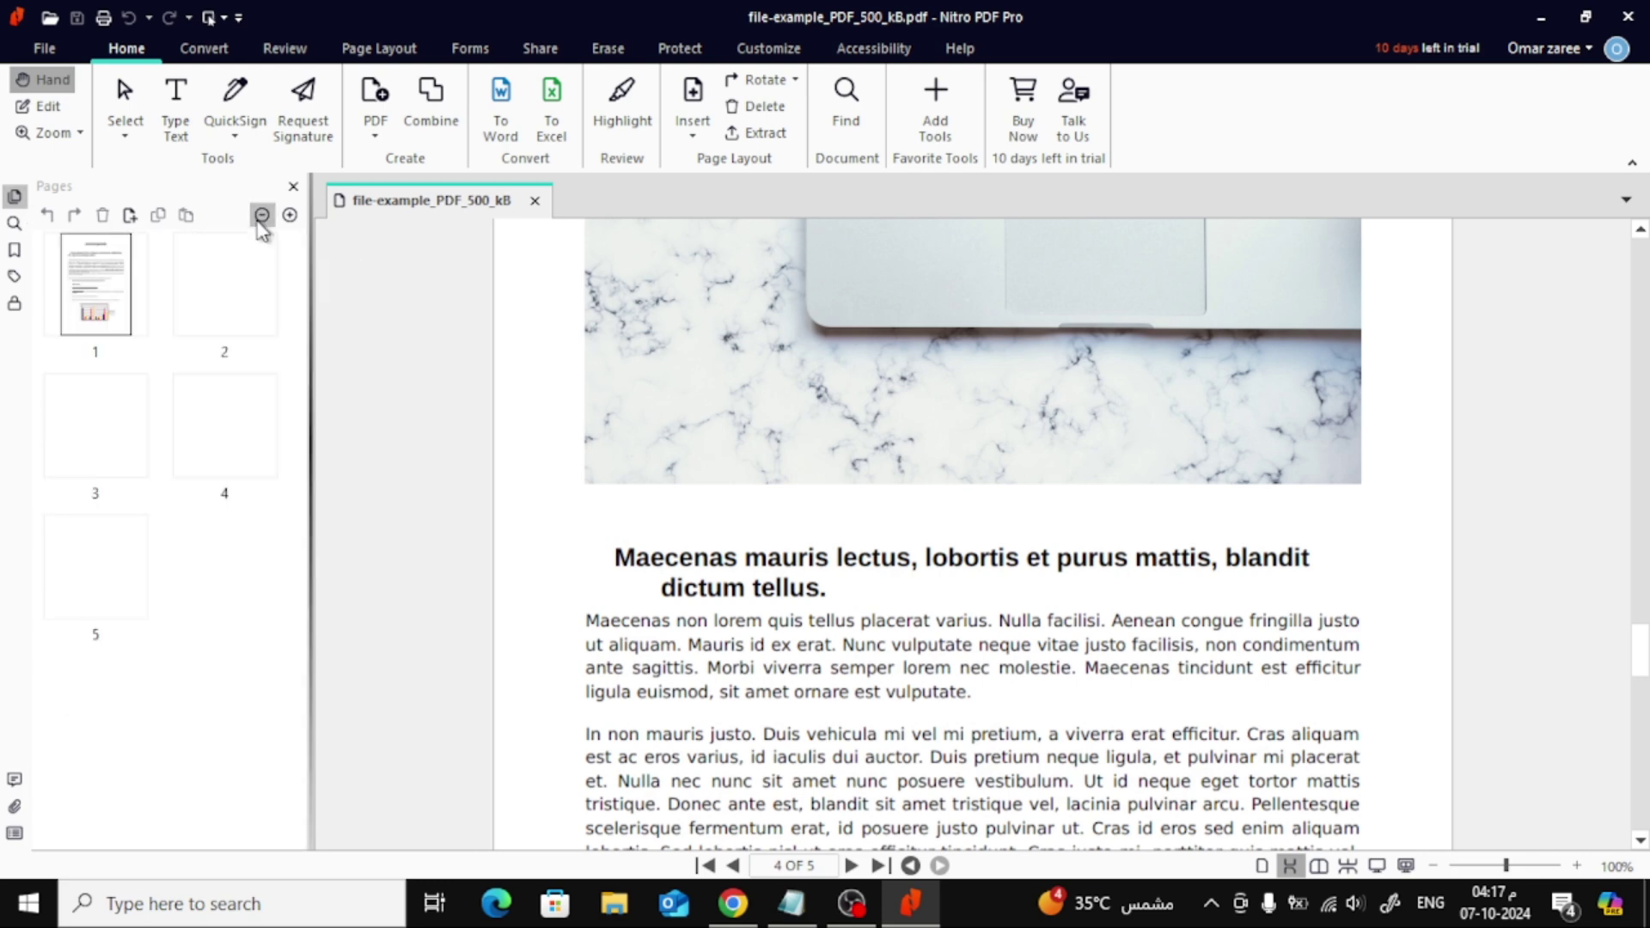
Browse pages 1 through 5, then select the page 2 thumbnail.
{"action": "left_click", "coordinate": [114, 325]}
{"action": "left_click", "coordinate": [226, 310]}
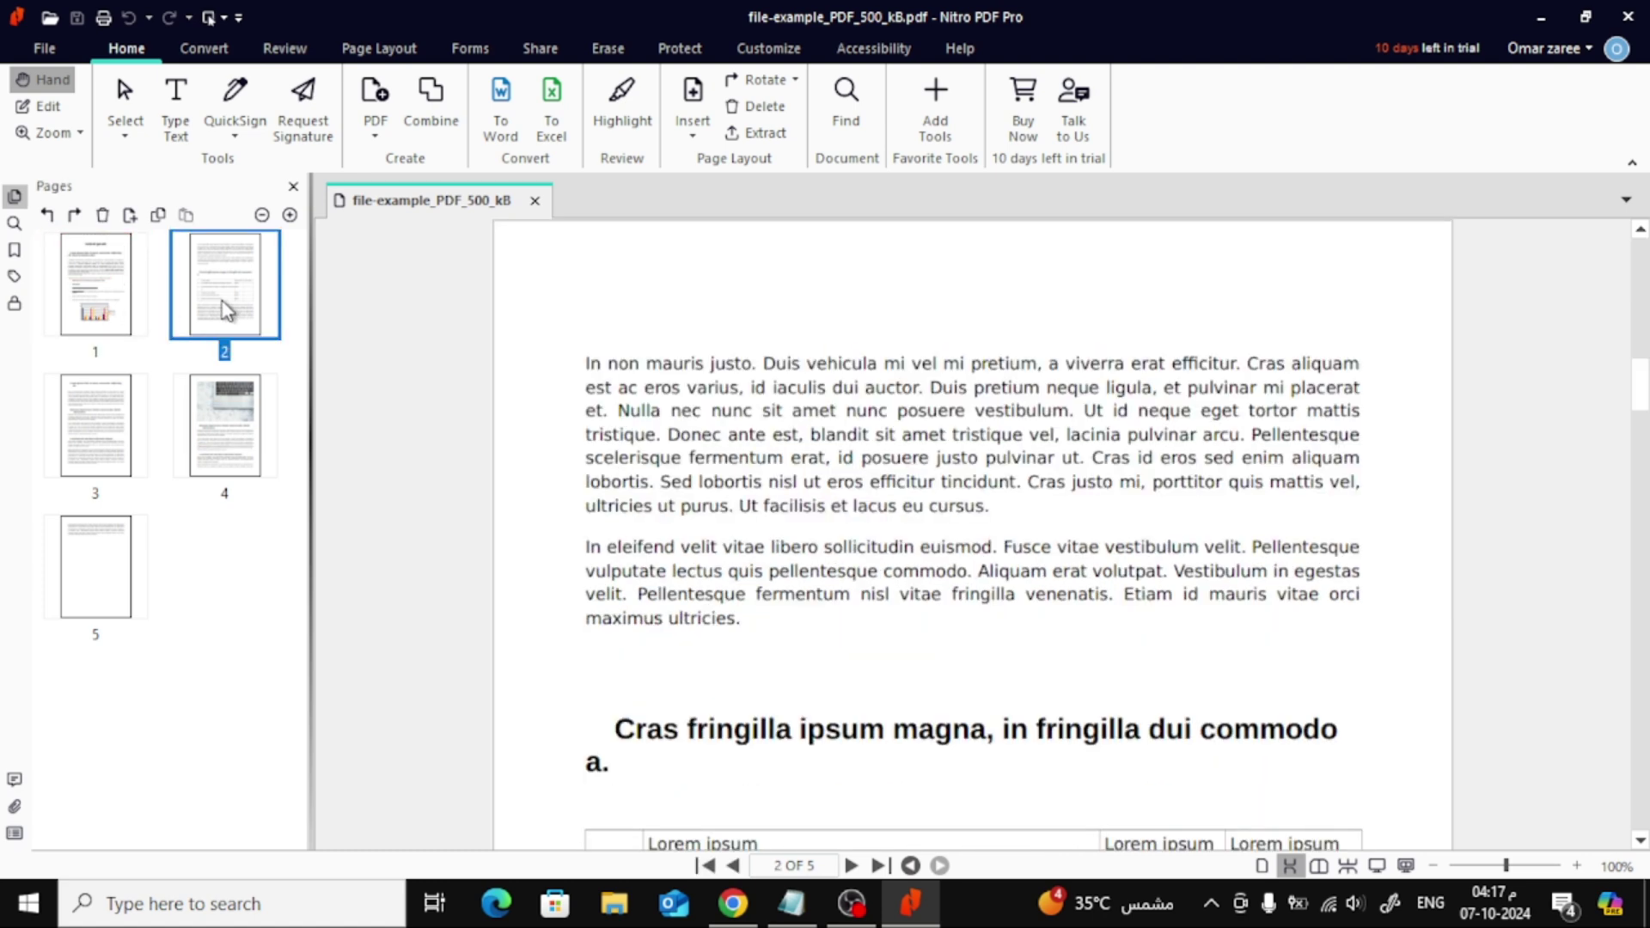
{"action": "left_click", "coordinate": [225, 432]}
{"action": "left_click", "coordinate": [100, 439]}
{"action": "left_click", "coordinate": [96, 561]}
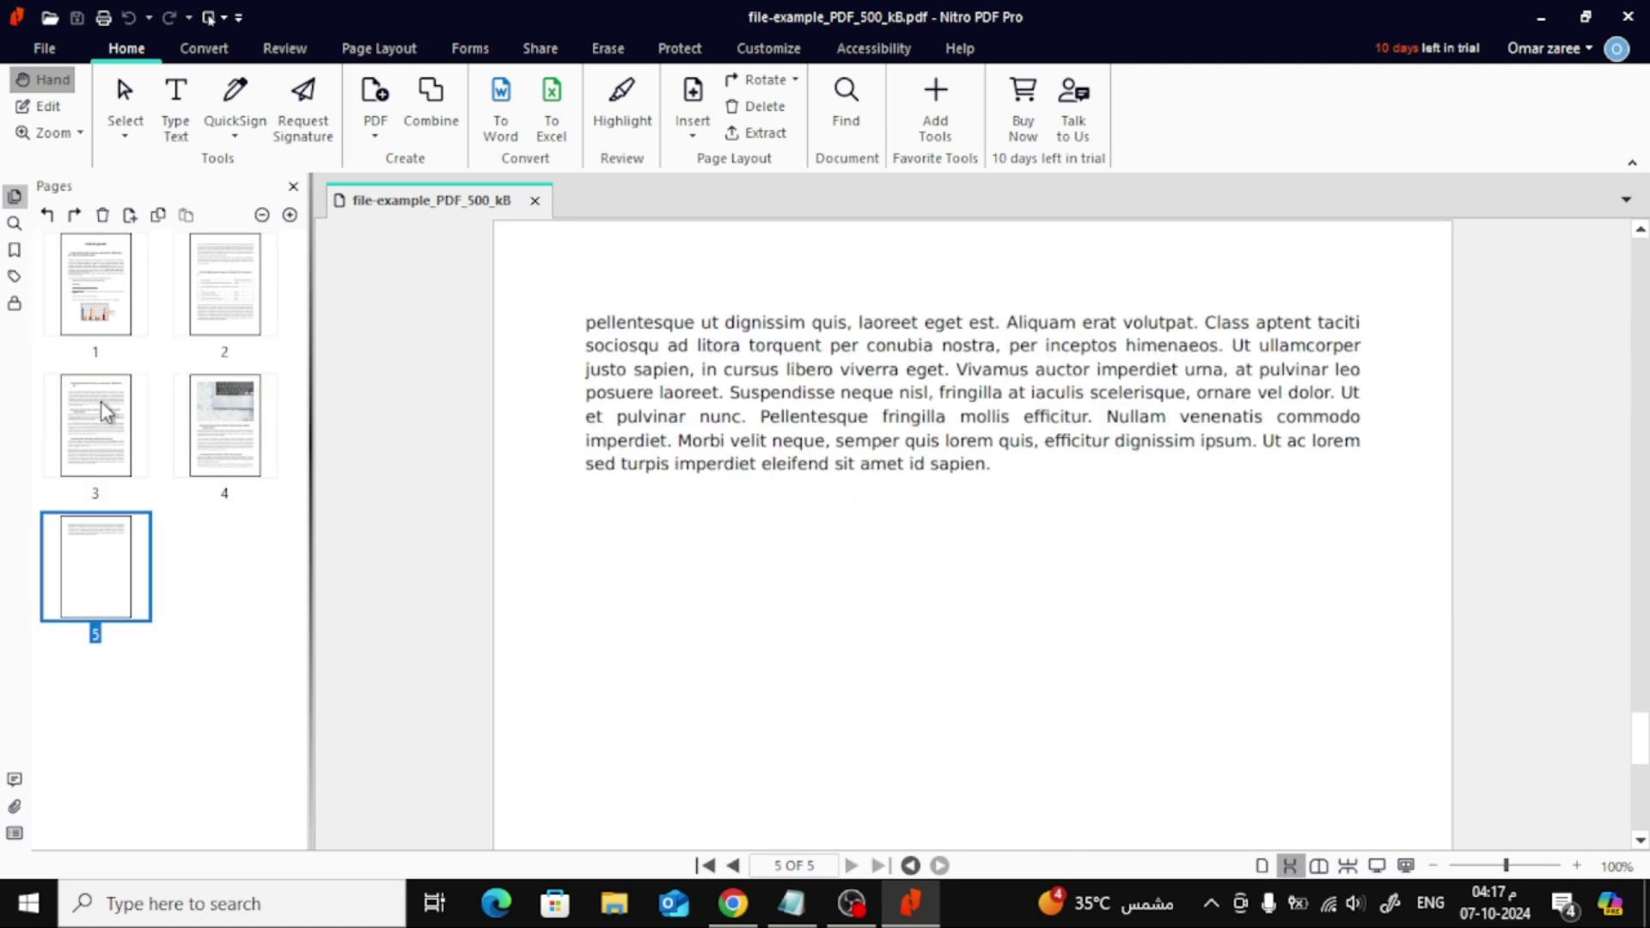
{"action": "left_click", "coordinate": [107, 314]}
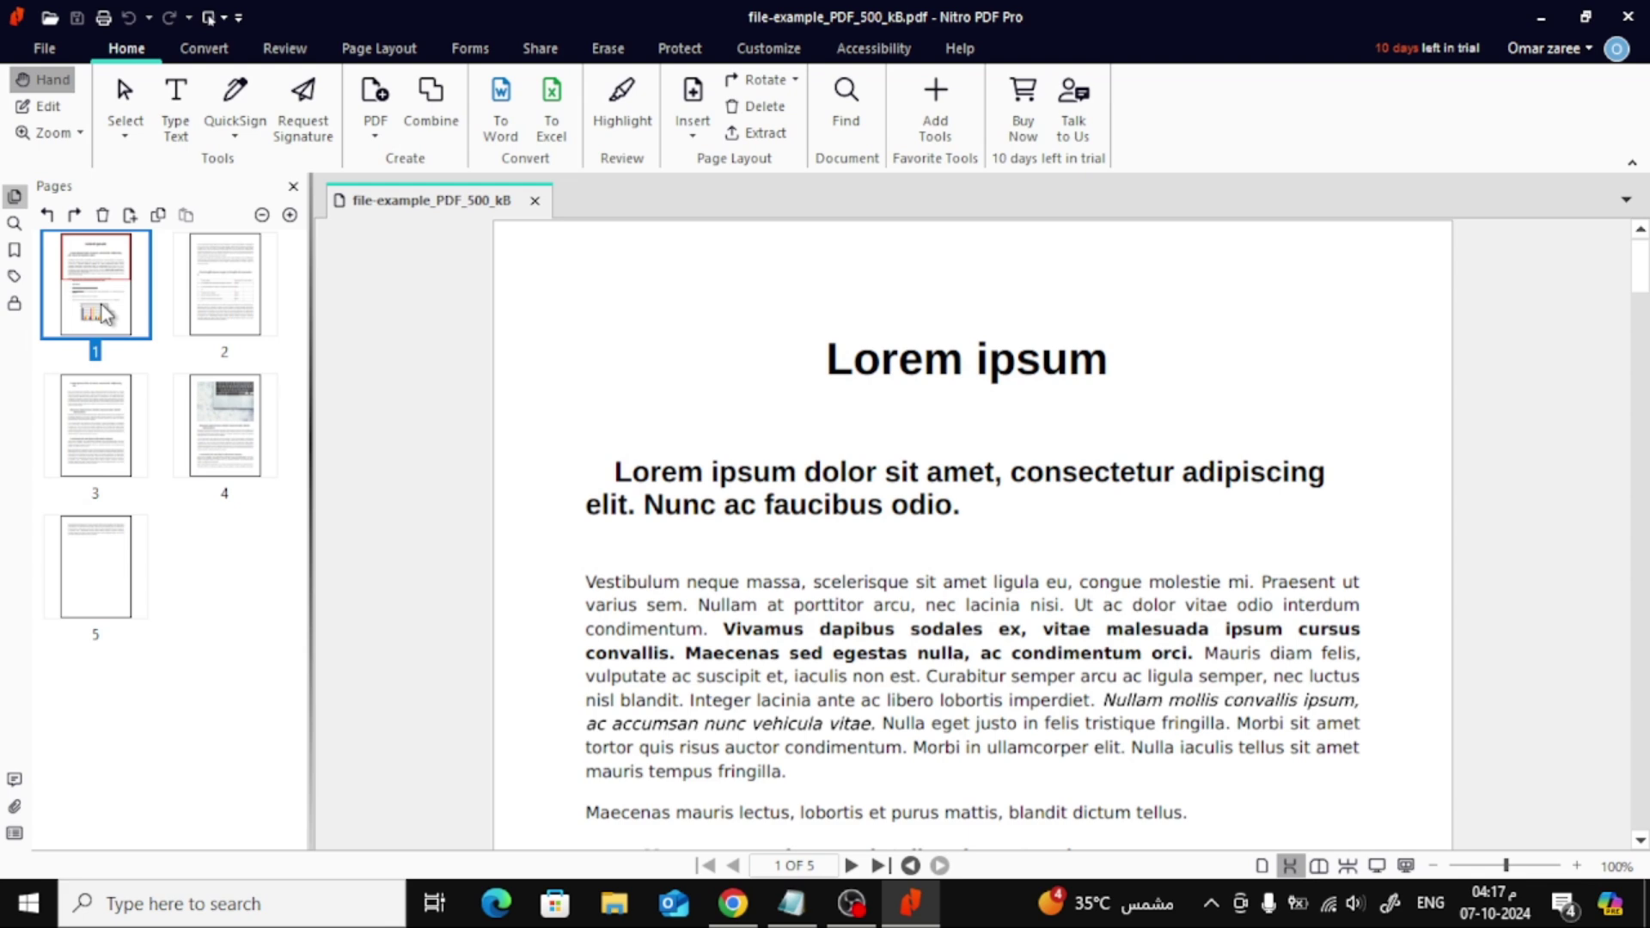
{"action": "left_click", "coordinate": [214, 319]}
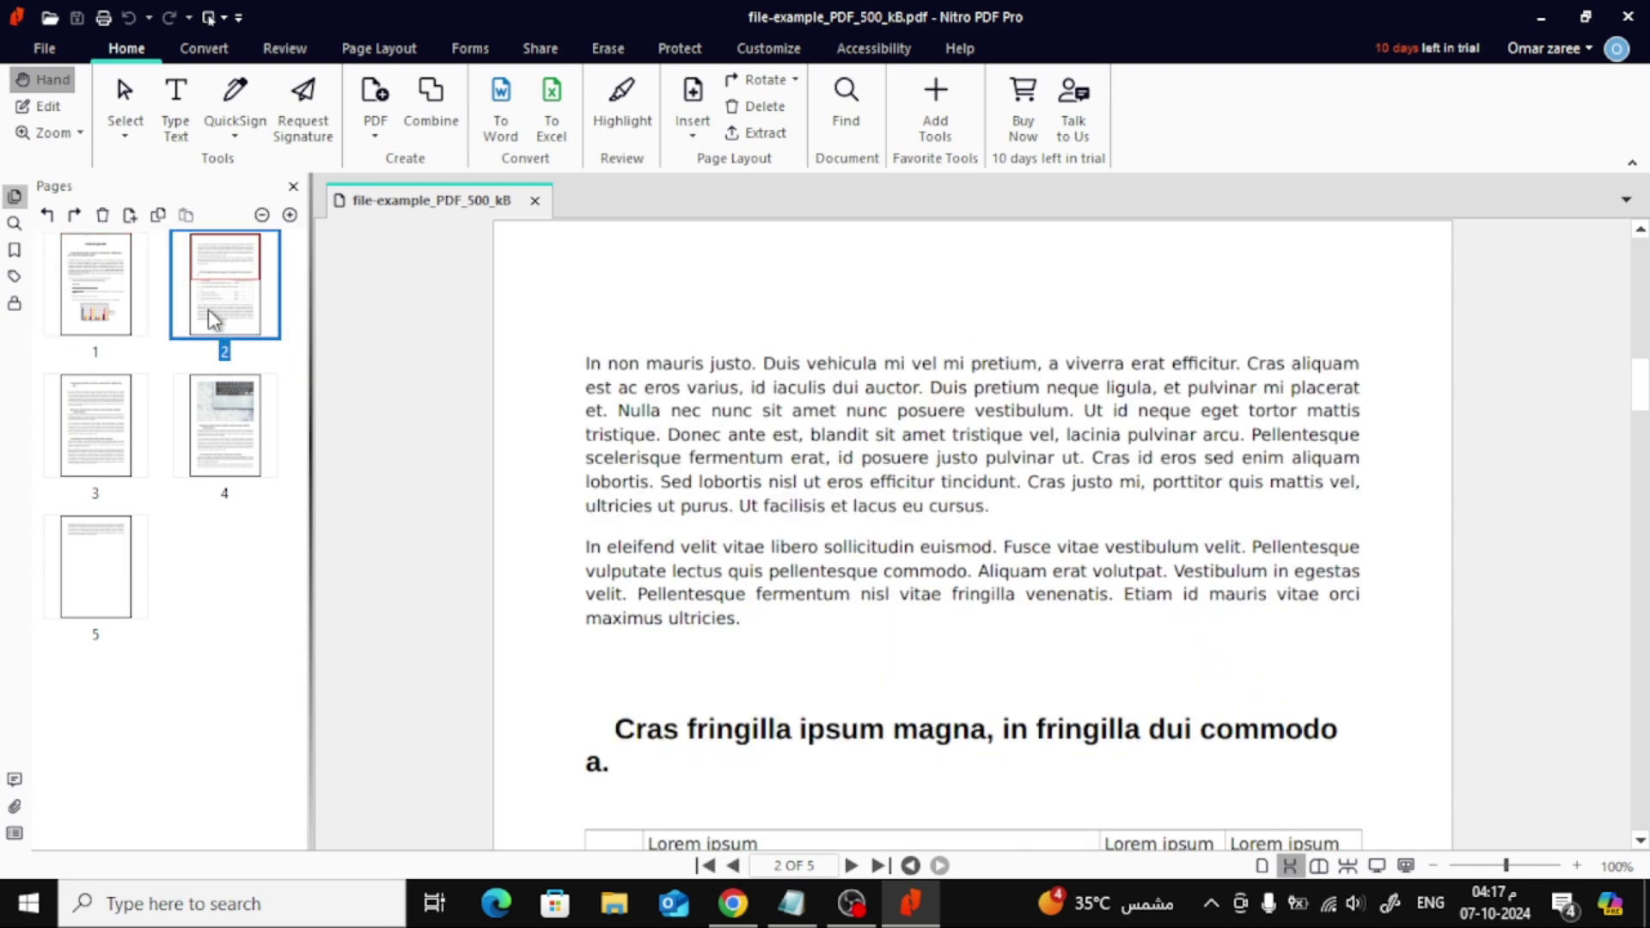
Delete page 2 via its thumbnail's Delete Pages... option and confirm.
{"action": "right_click", "coordinate": [214, 297]}
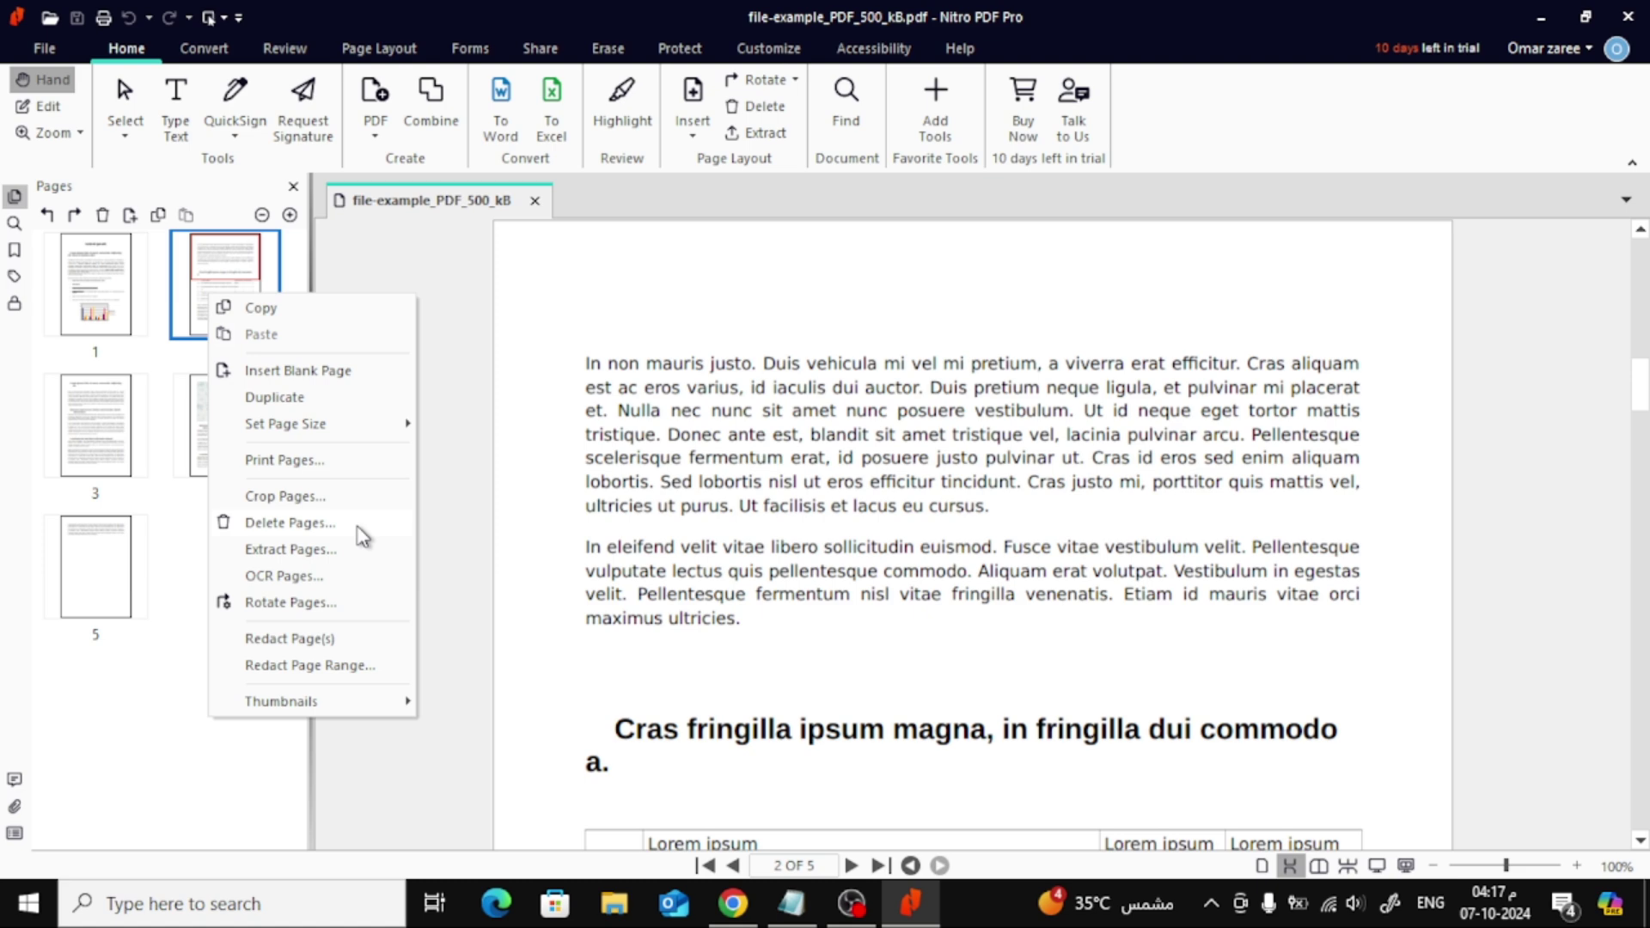
{"action": "left_click", "coordinate": [359, 526]}
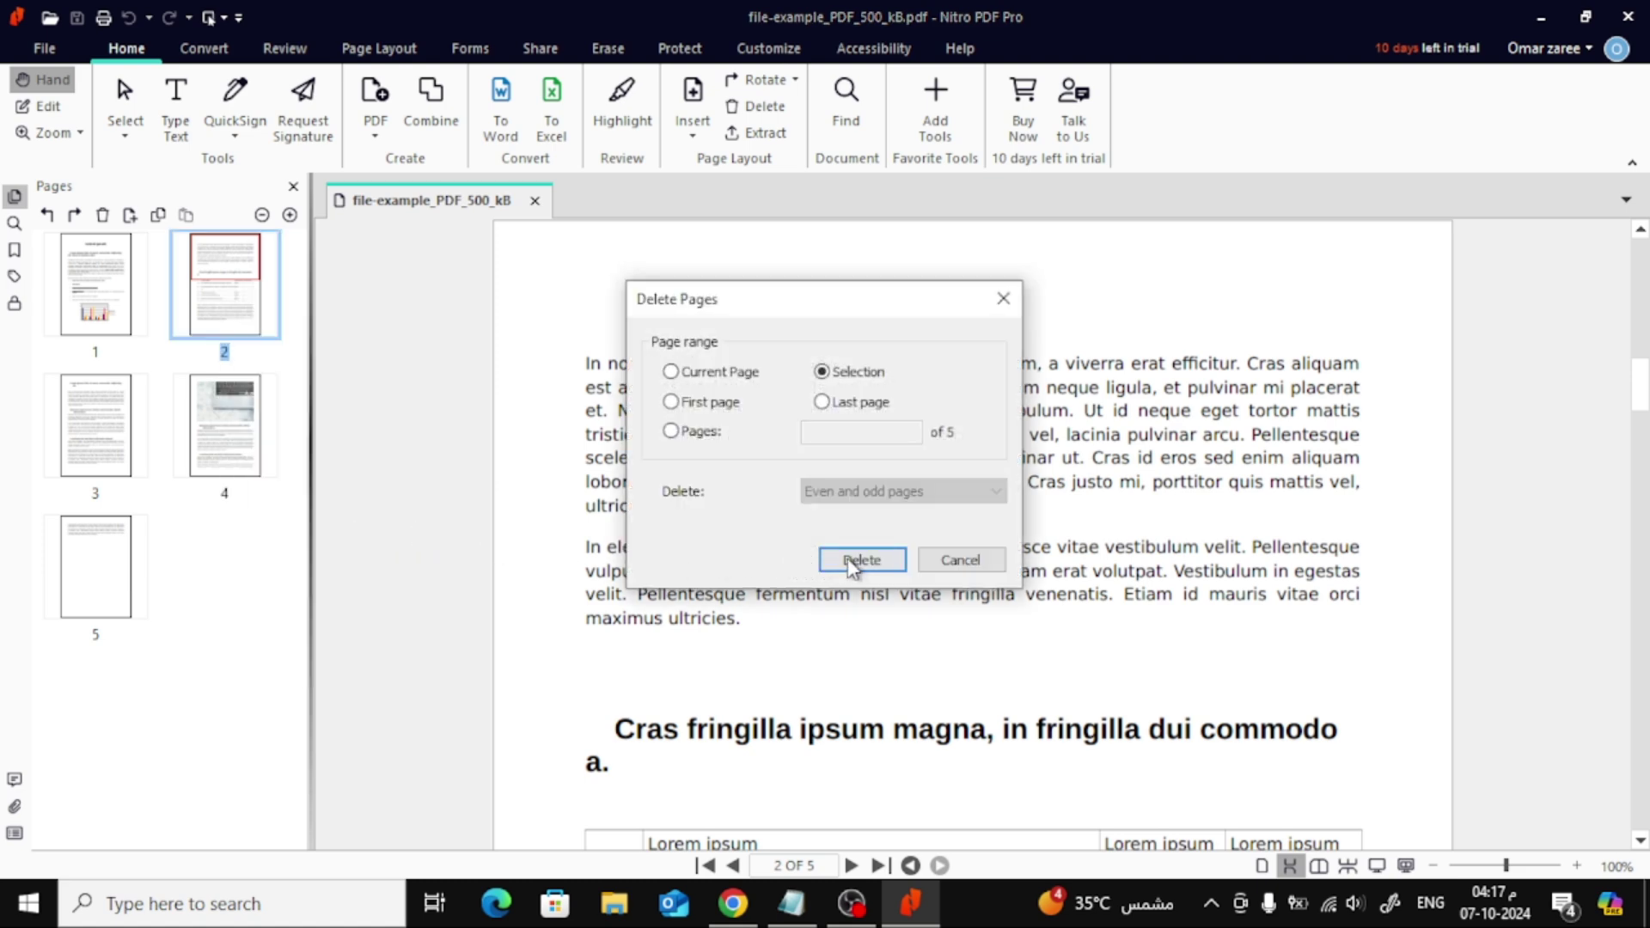
{"action": "left_click", "coordinate": [807, 567]}
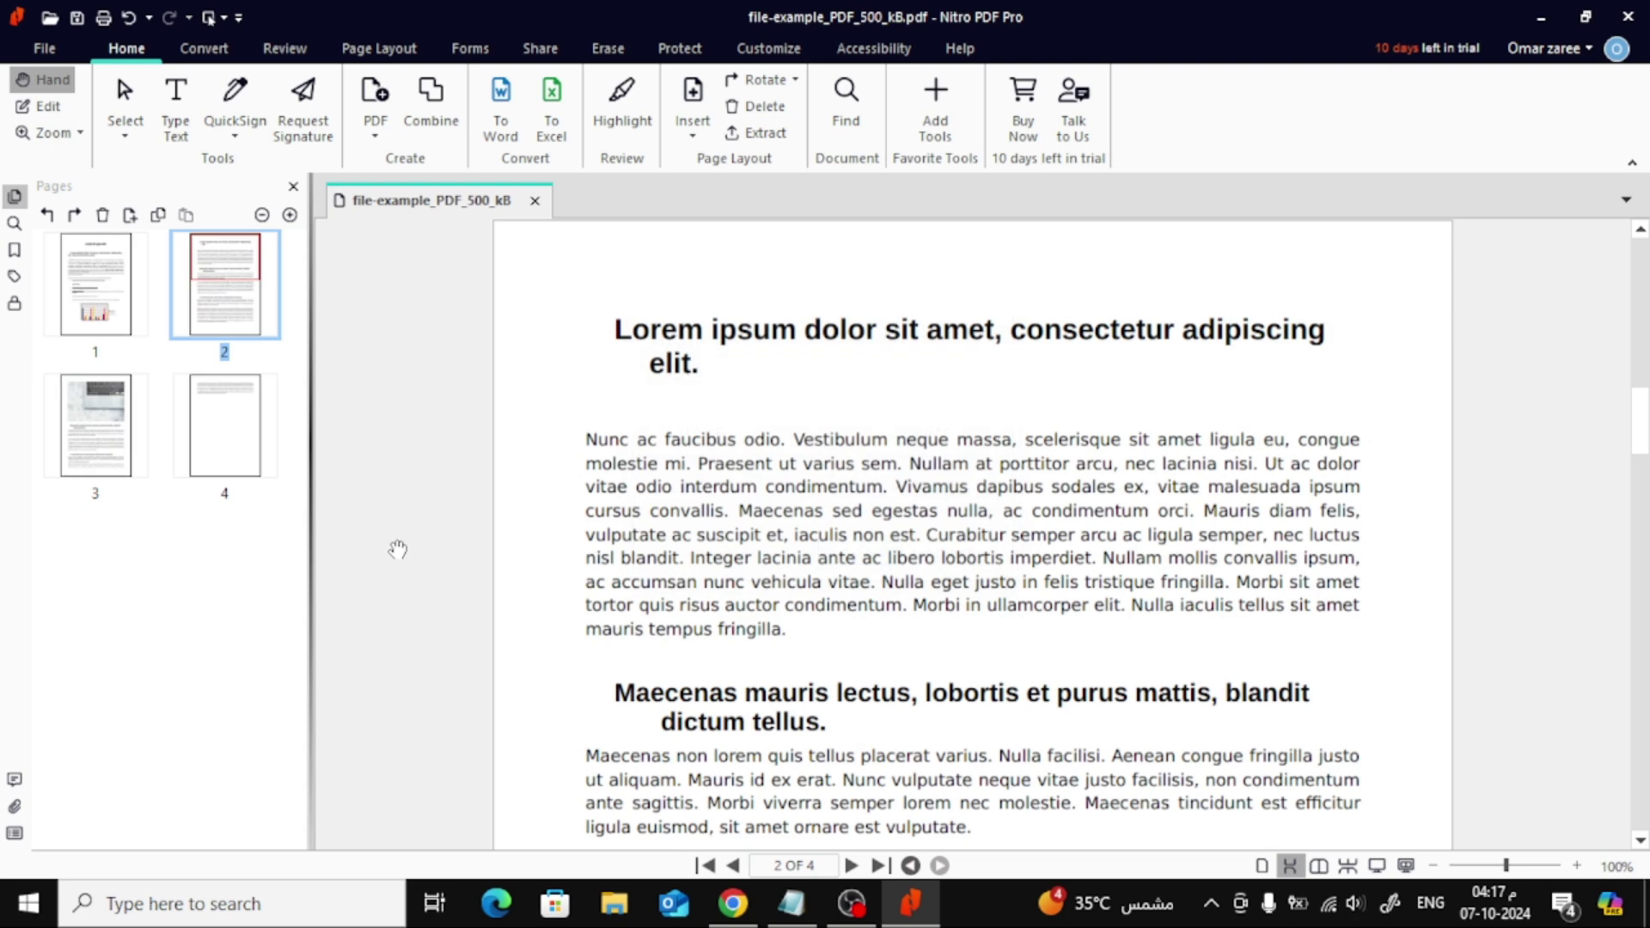
Select the page 1 thumbnail and delete it with the Pages panel trash icon.
{"action": "left_click", "coordinate": [104, 300]}
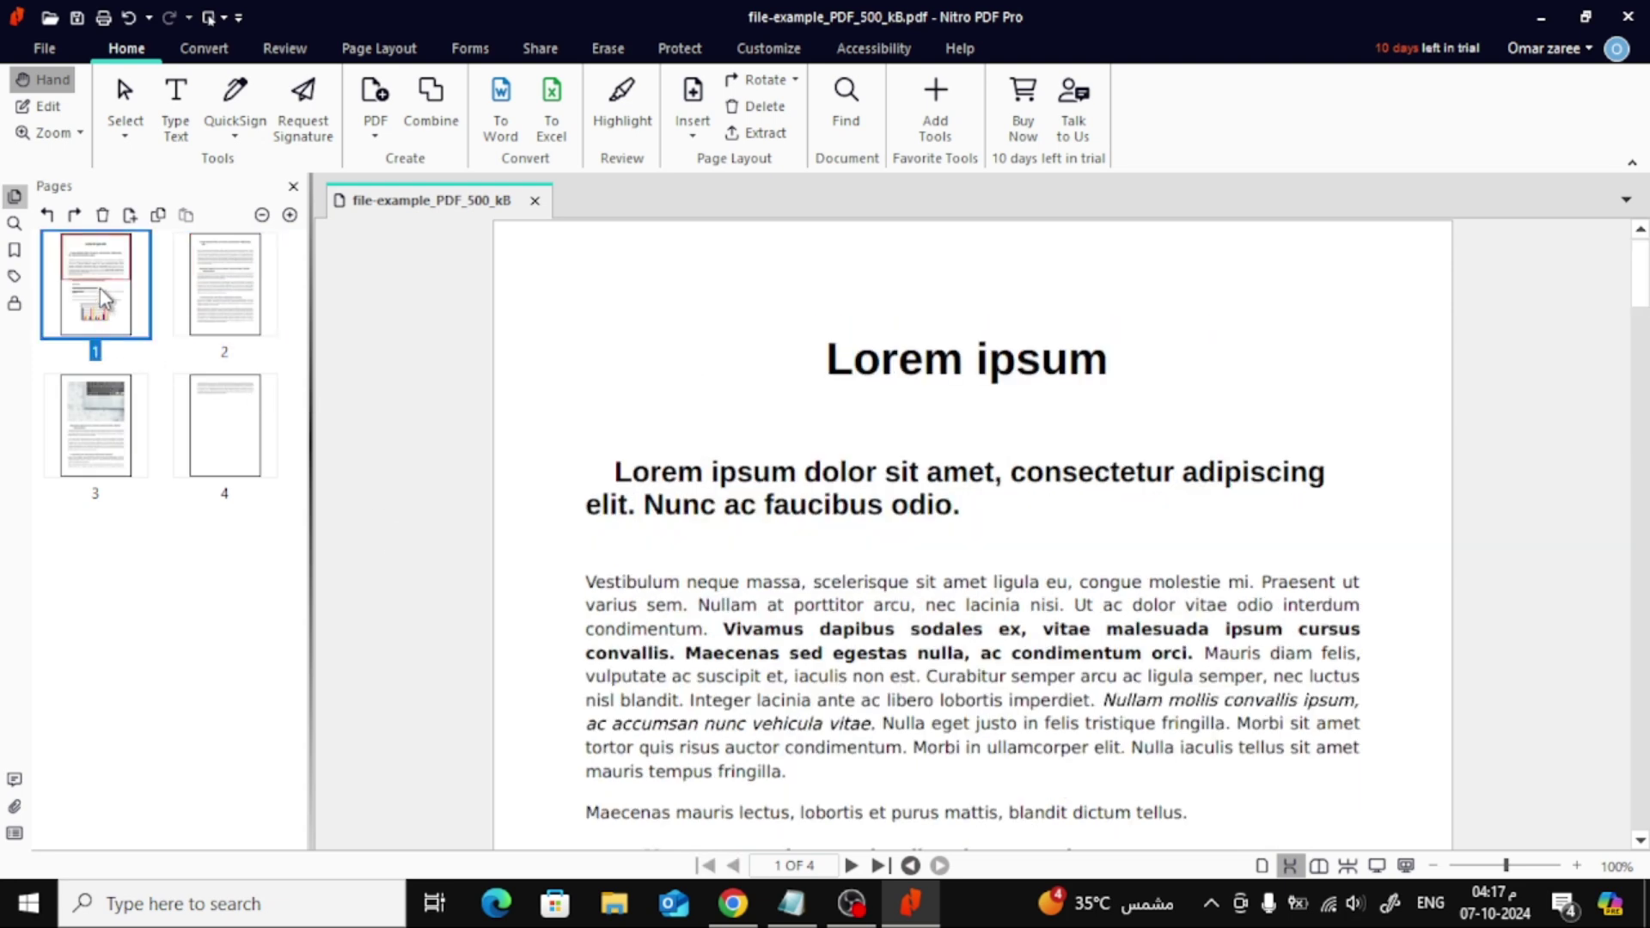
{"action": "scroll", "coordinate": [682, 383], "scroll_direction": "down", "scroll_amount": 2}
{"action": "scroll", "coordinate": [675, 385], "scroll_direction": "down", "scroll_amount": 3}
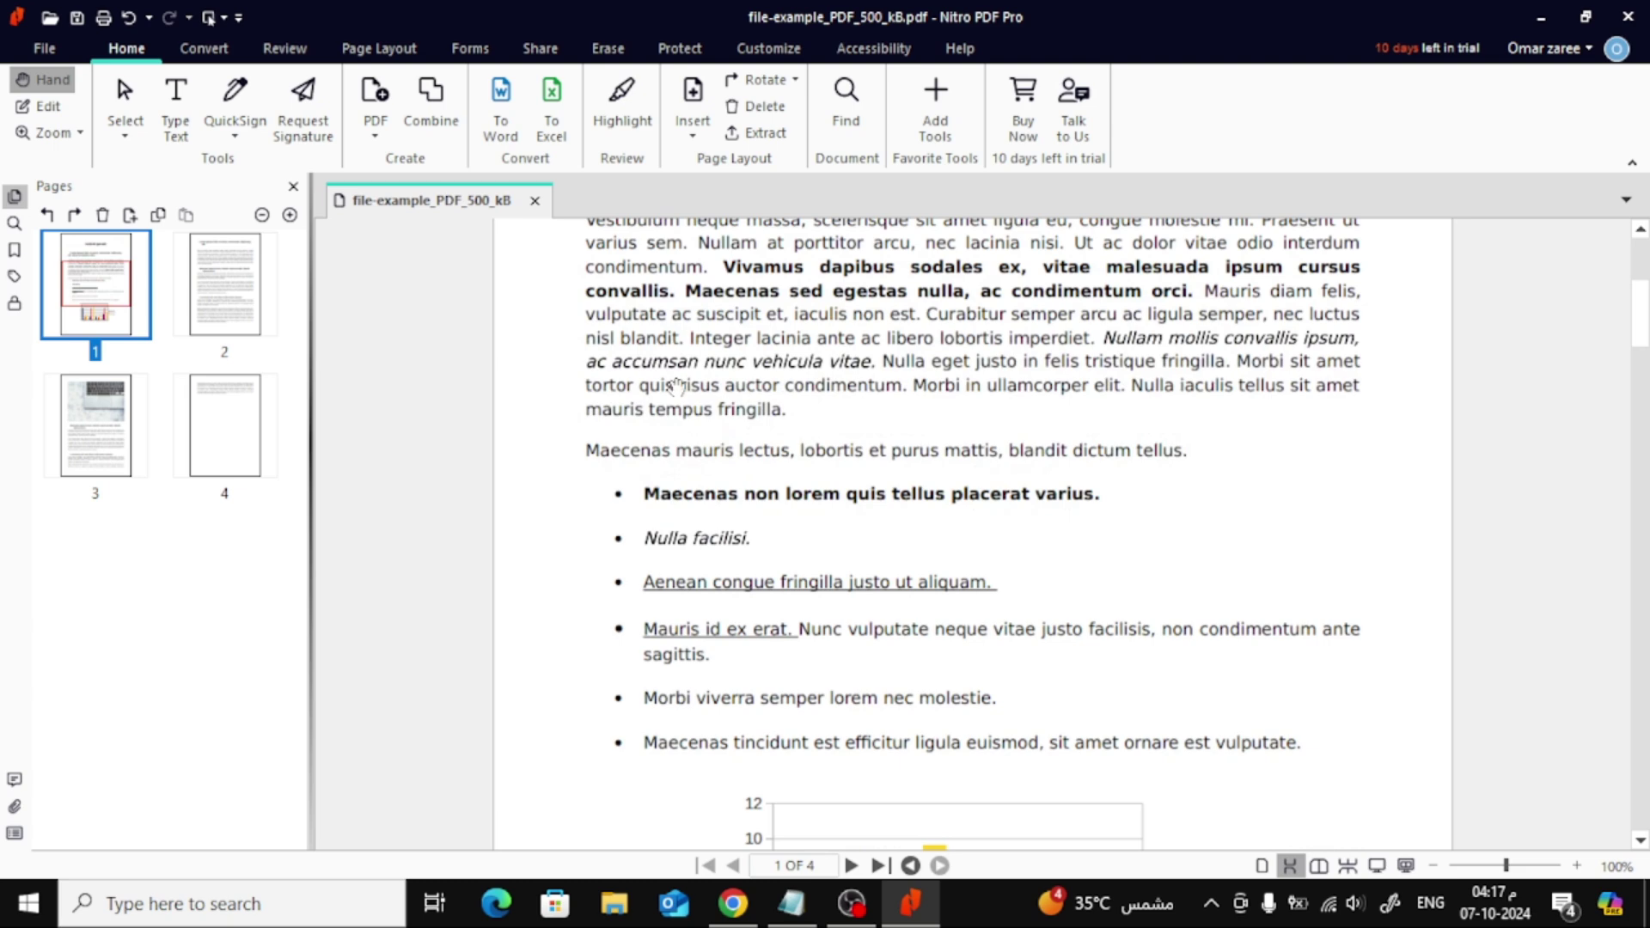
{"action": "scroll", "coordinate": [676, 385], "scroll_direction": "down", "scroll_amount": 4}
{"action": "scroll", "coordinate": [627, 406], "scroll_direction": "up", "scroll_amount": 1}
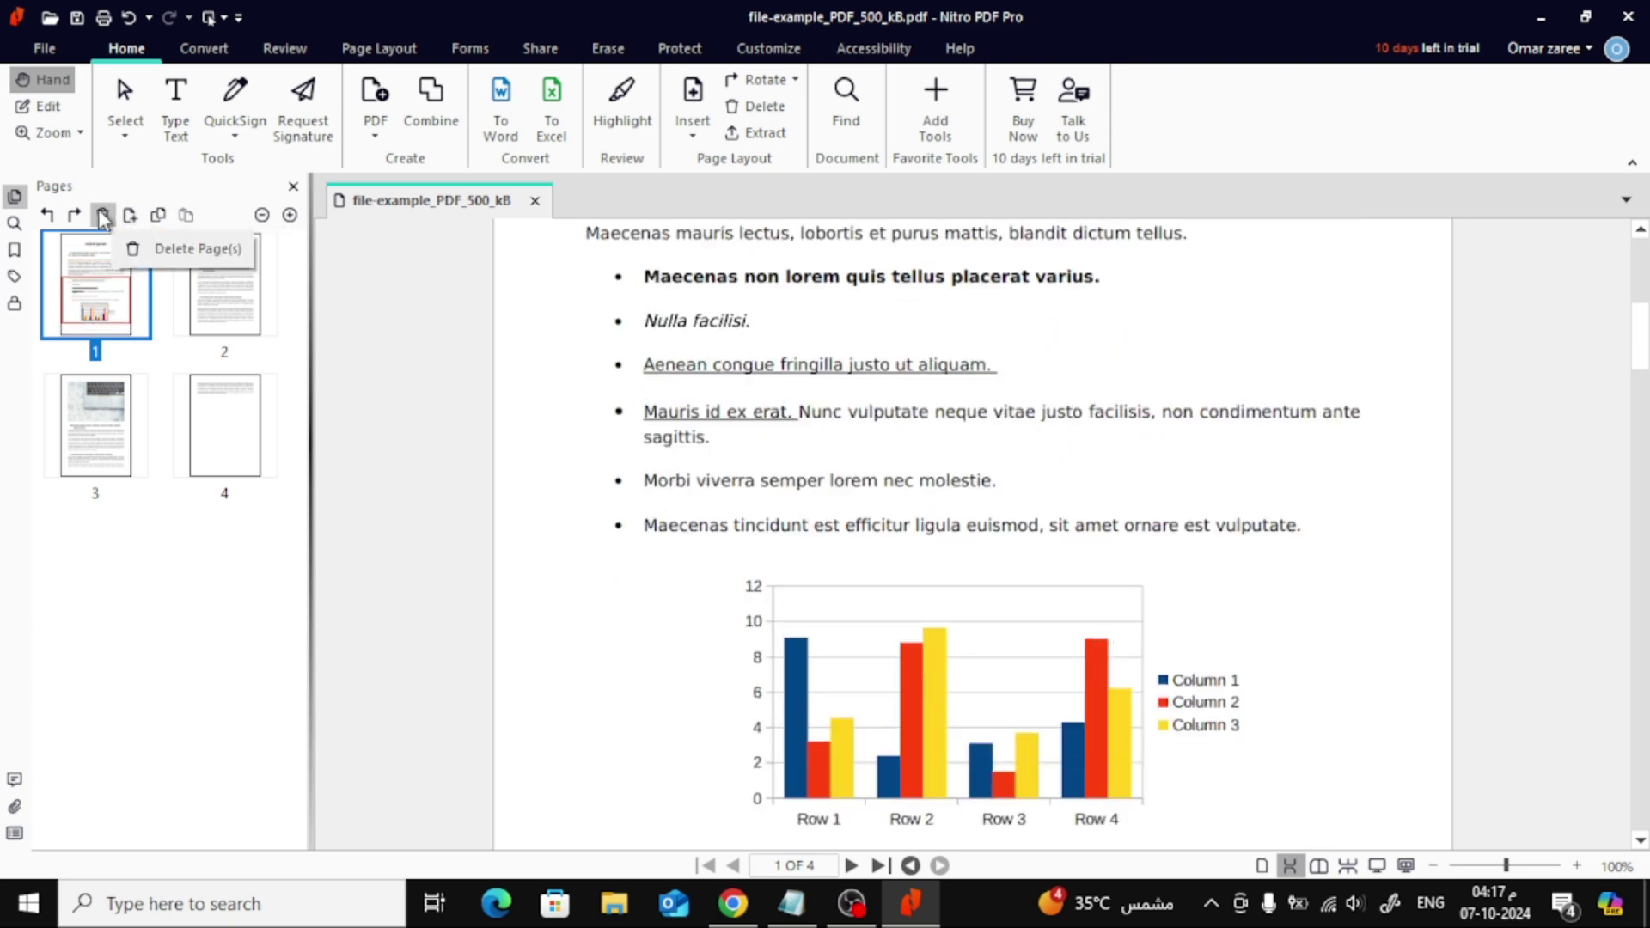
{"action": "left_click", "coordinate": [104, 216]}
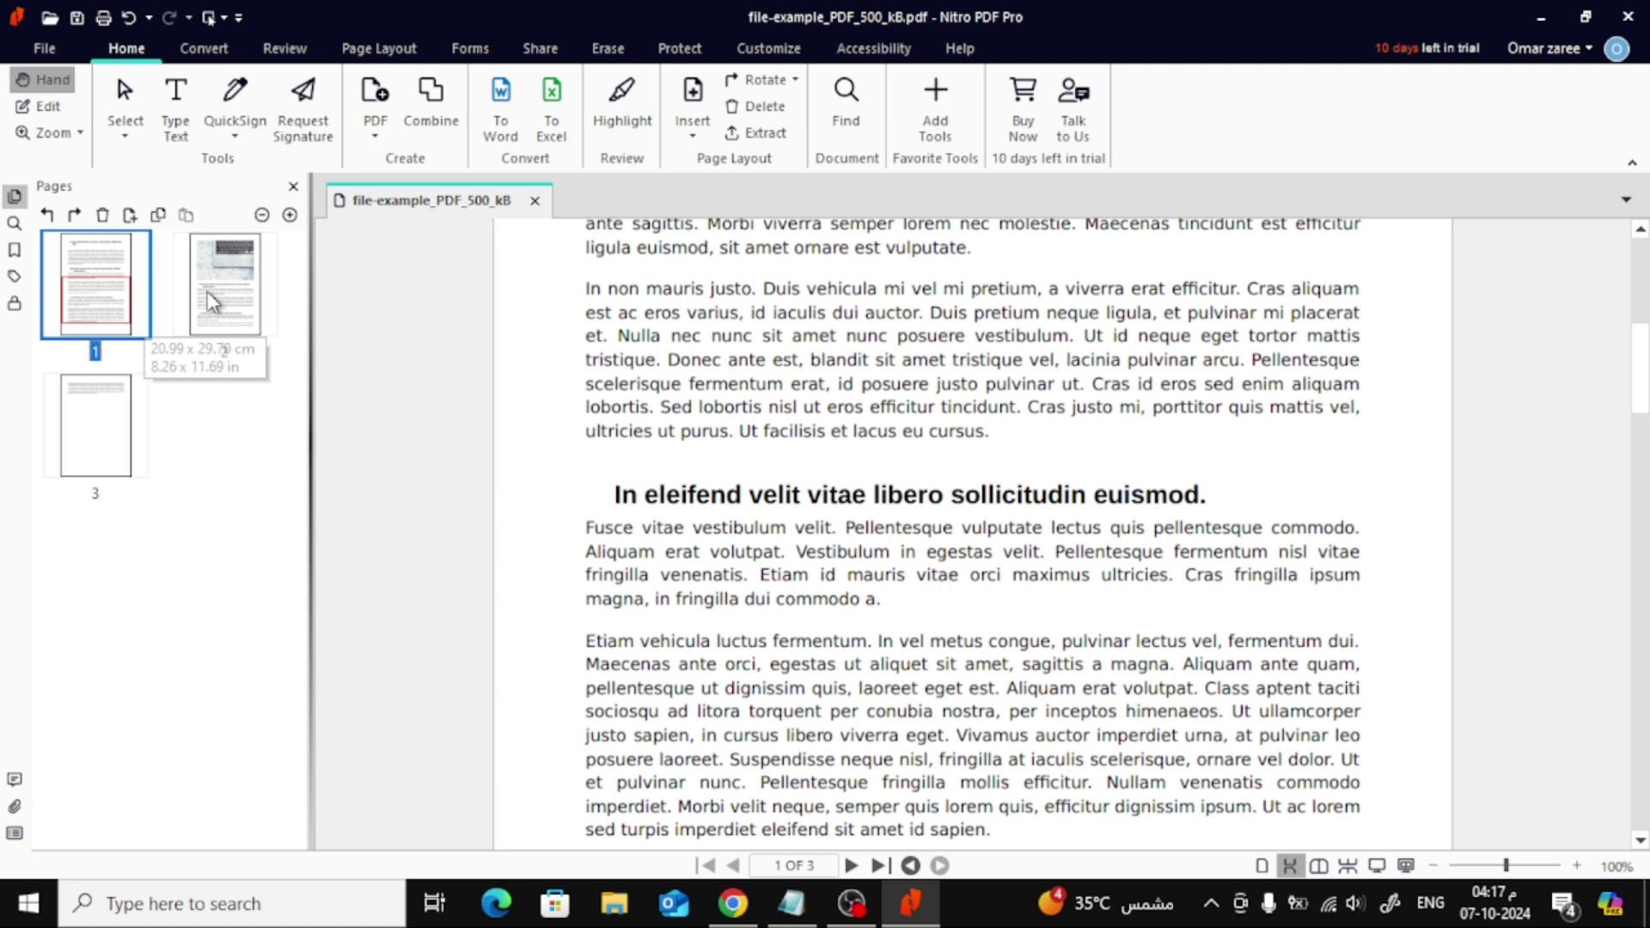
Add page 2 to the selection with page 1 and delete both with the trash icon.
{"action": "left_click", "coordinate": [232, 300]}
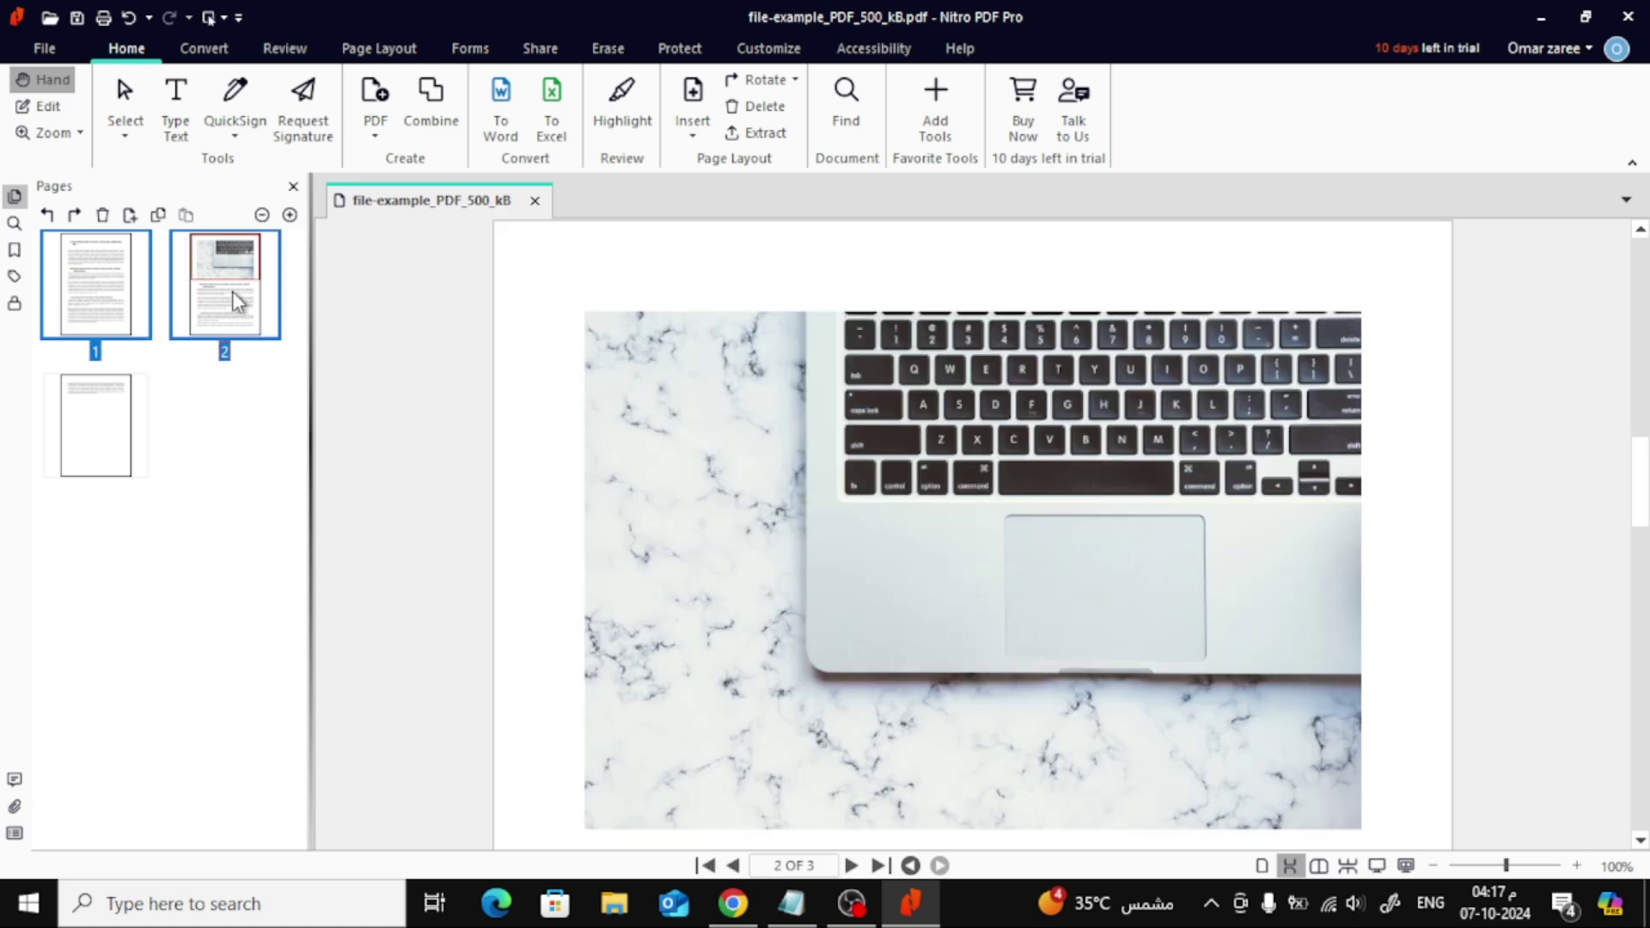
{"action": "left_click", "coordinate": [104, 216]}
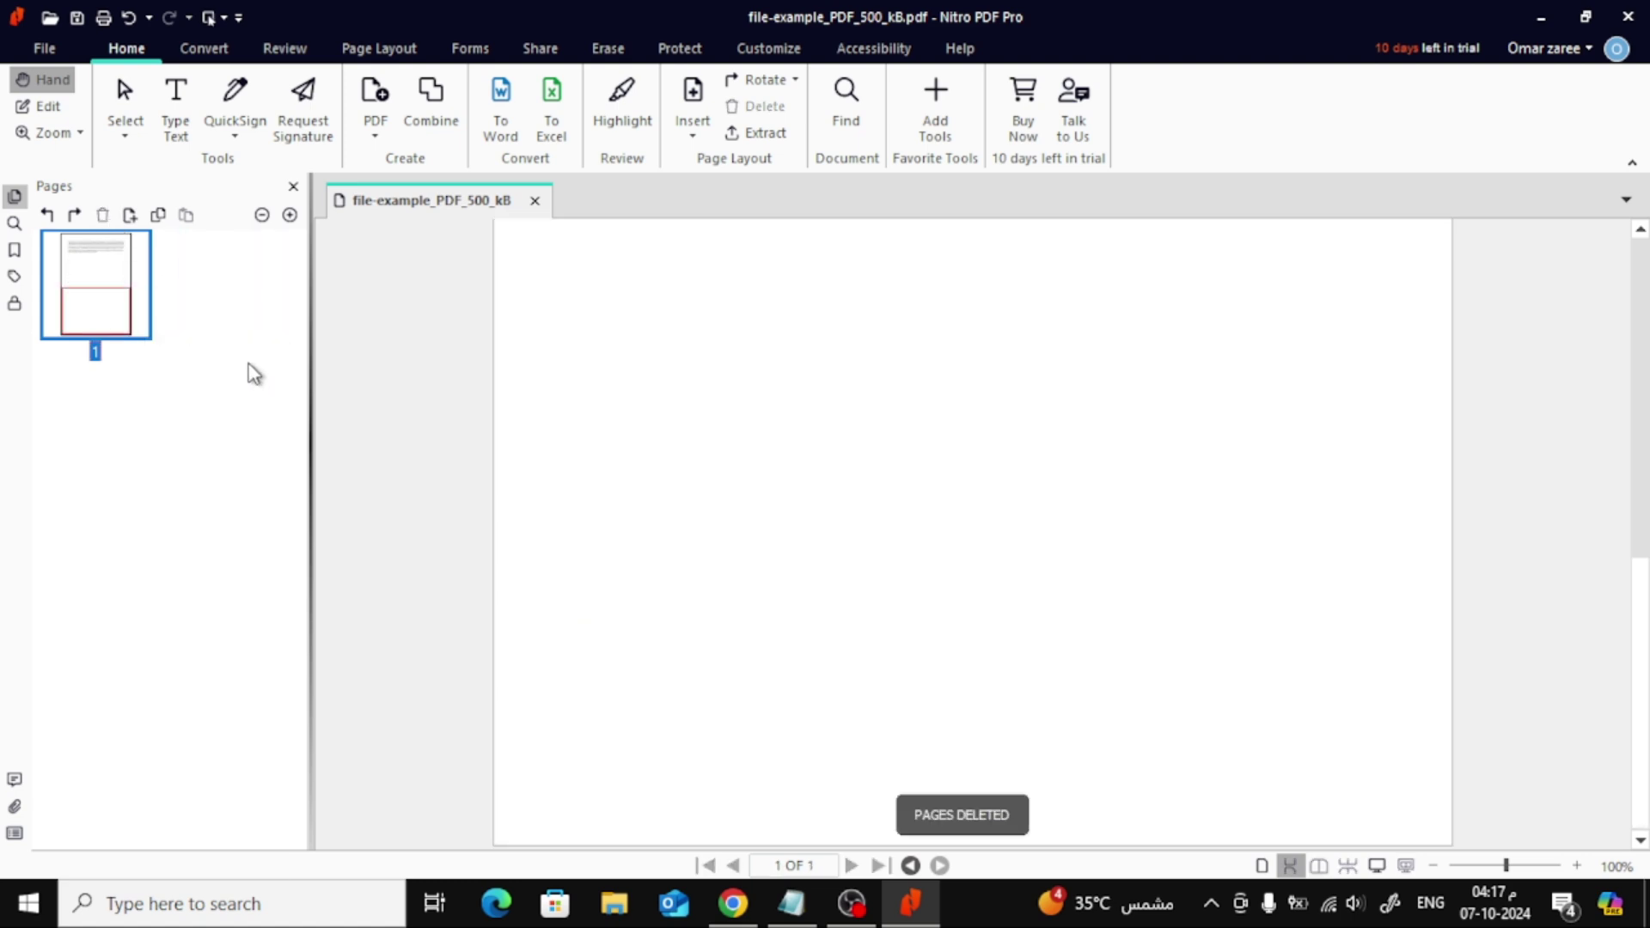
{"action": "scroll", "coordinate": [643, 451], "scroll_direction": "up", "scroll_amount": 5}
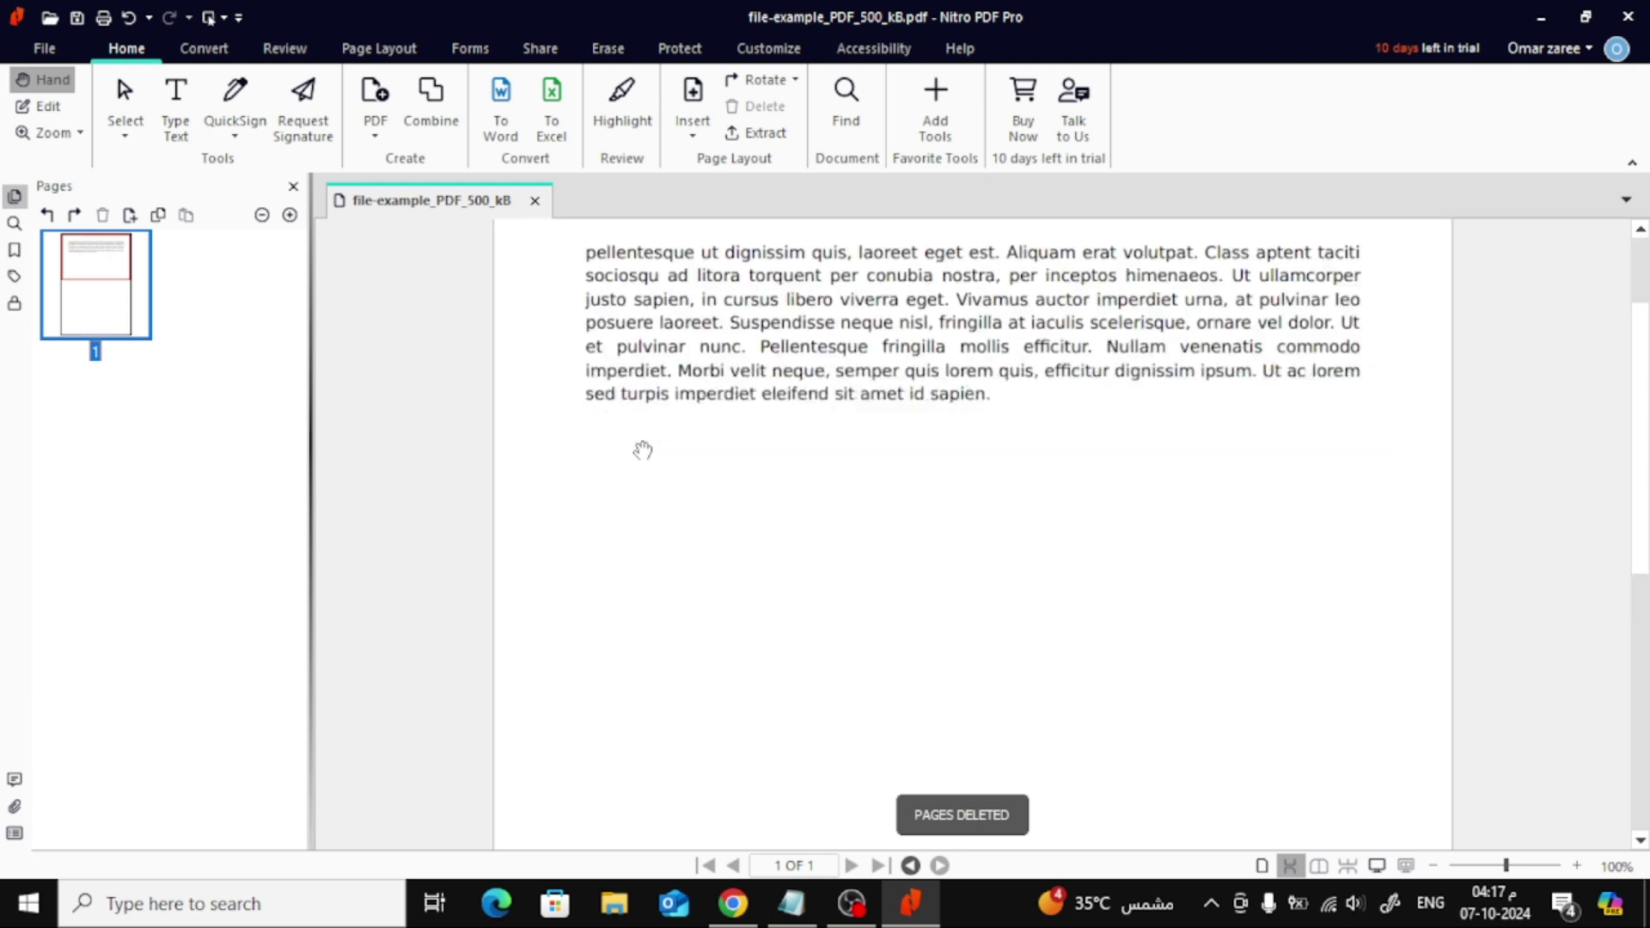
{"action": "scroll", "coordinate": [642, 449], "scroll_direction": "up", "scroll_amount": 1}
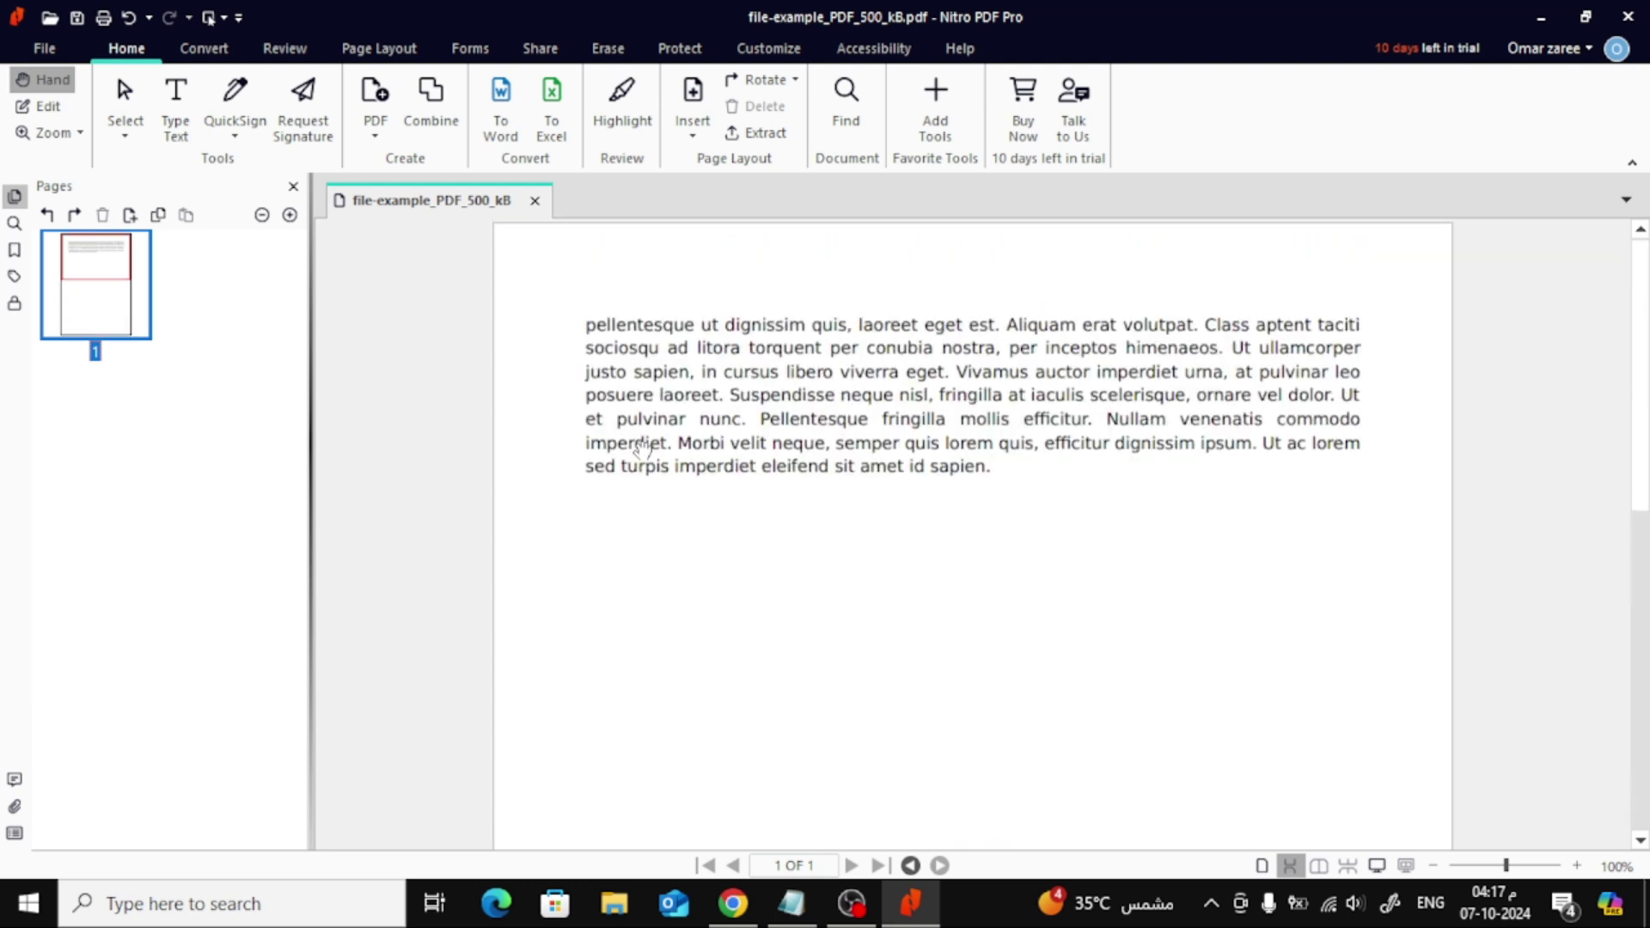